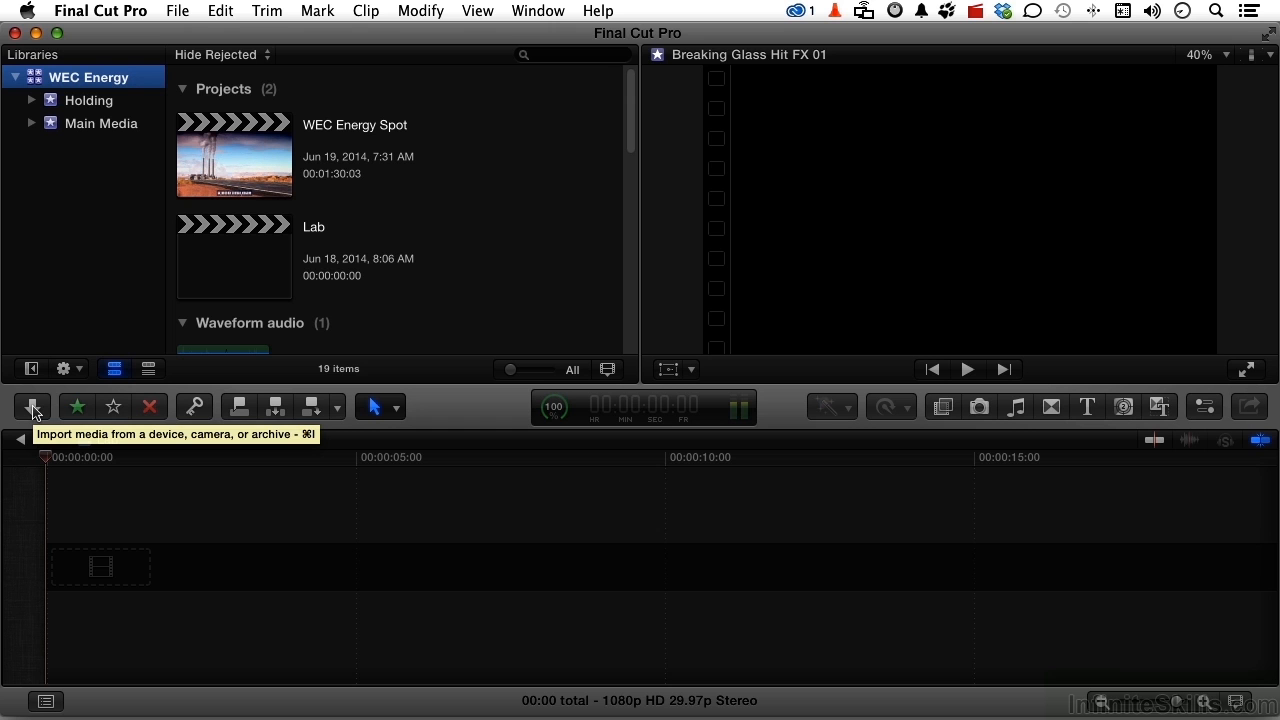
- Start a media import and select 09 Working Folder in the Desktop folder of the Mavericks drive
{"action": "left_click", "coordinate": [33, 408]}
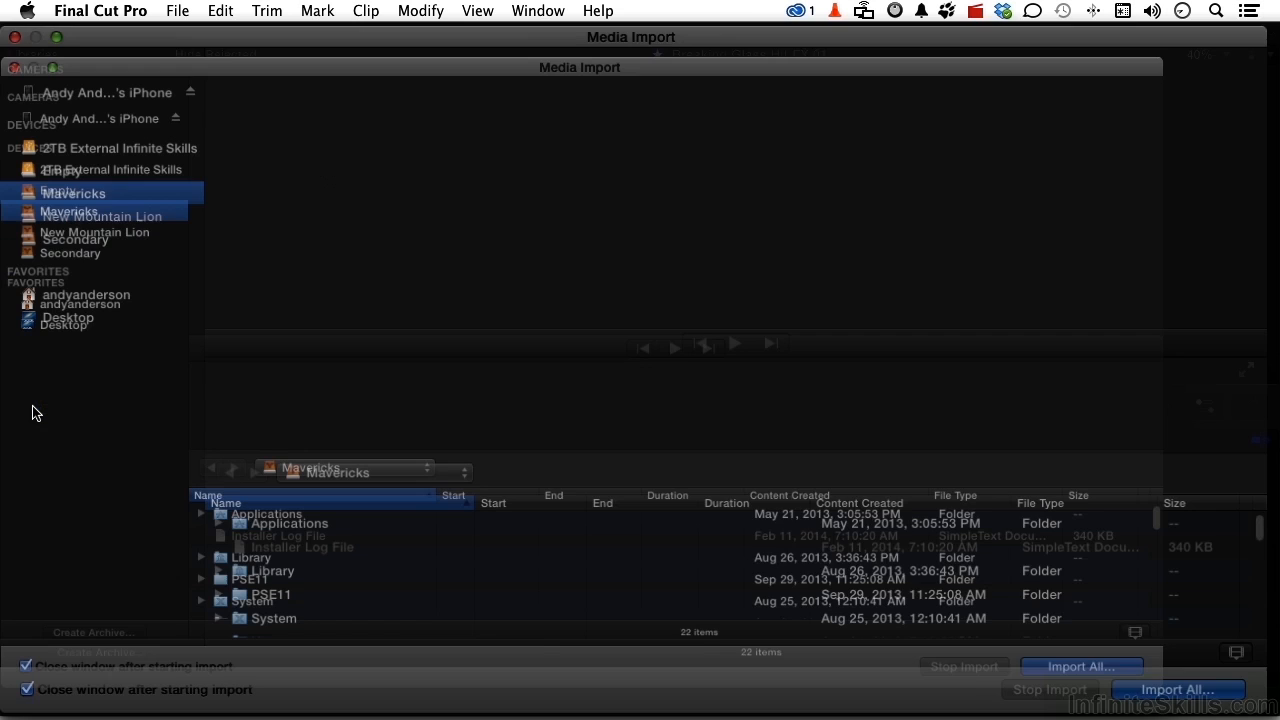
{"action": "scroll", "coordinate": [353, 560], "scroll_direction": "down", "scroll_amount": 2}
{"action": "scroll", "coordinate": [353, 560], "scroll_direction": "down", "scroll_amount": 5}
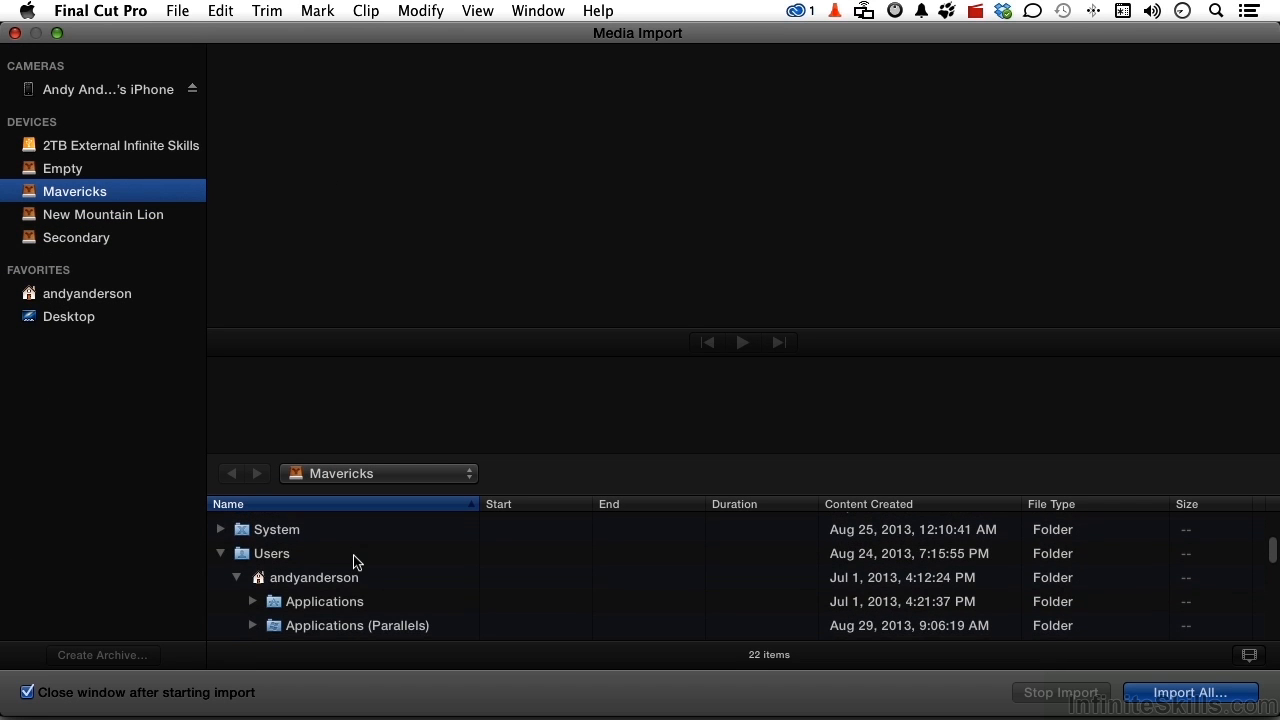
{"action": "left_click", "coordinate": [252, 560]}
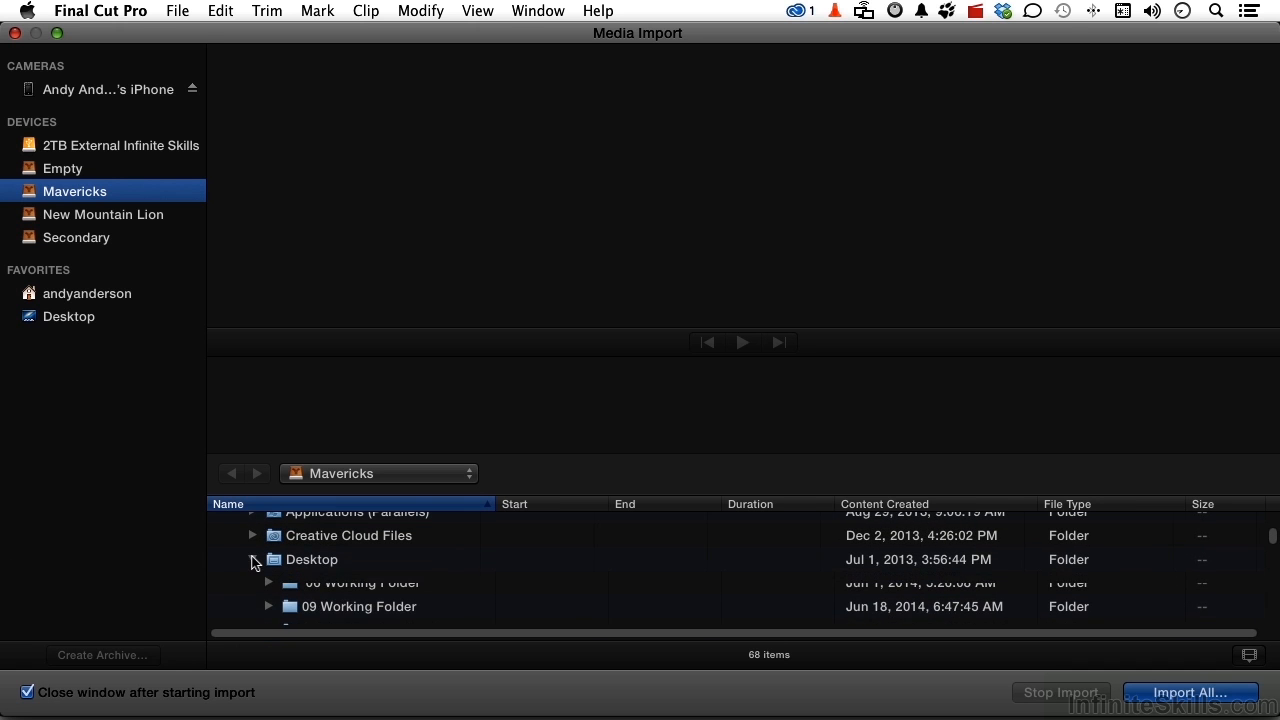
{"action": "left_click", "coordinate": [323, 610]}
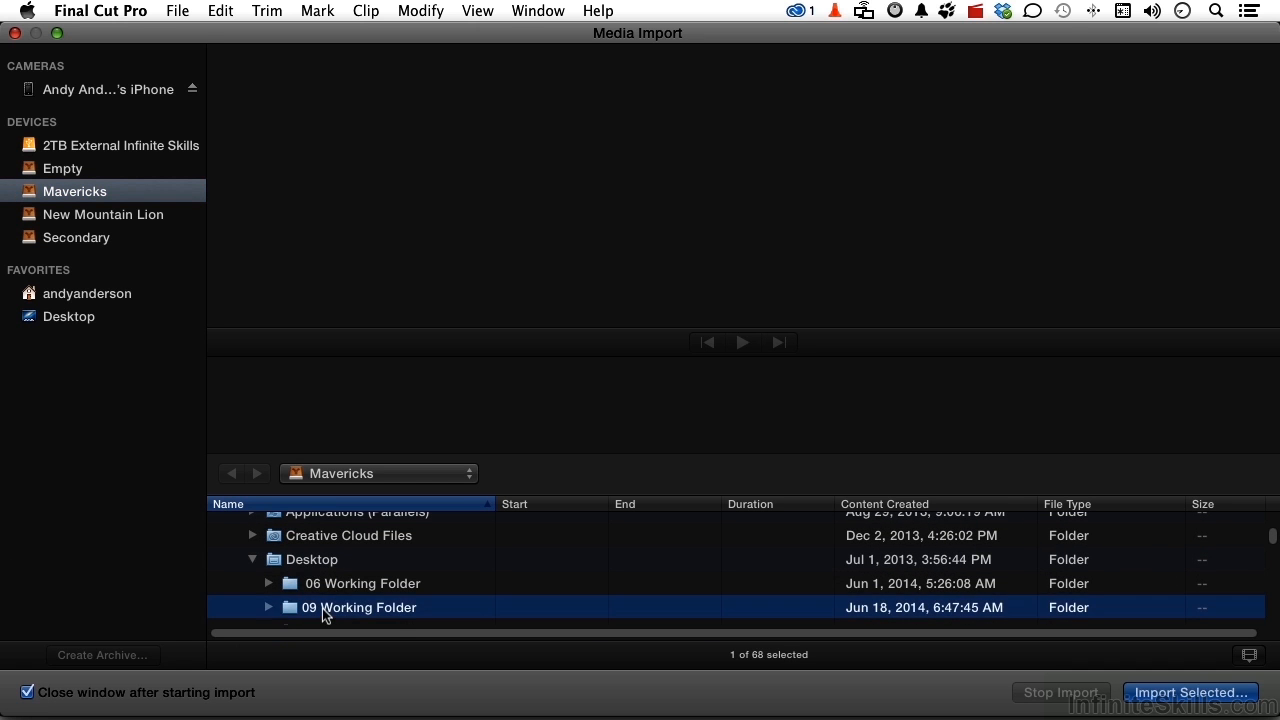
- Import 09 Working Folder into the Holding event, copying files into the WEC Energy library with optimized and proxy media, Keyword Collections, and video and audio analysis
{"action": "scroll", "coordinate": [323, 611], "scroll_direction": "down", "scroll_amount": 3}
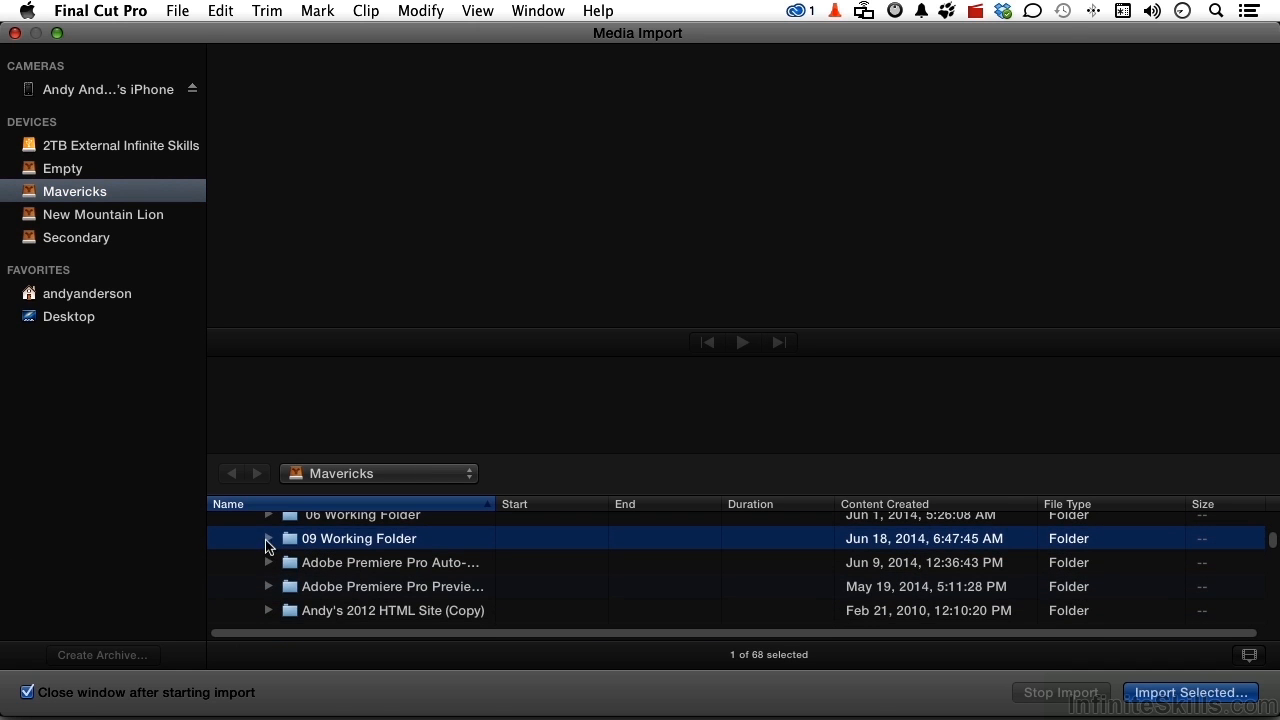
{"action": "left_click", "coordinate": [268, 539]}
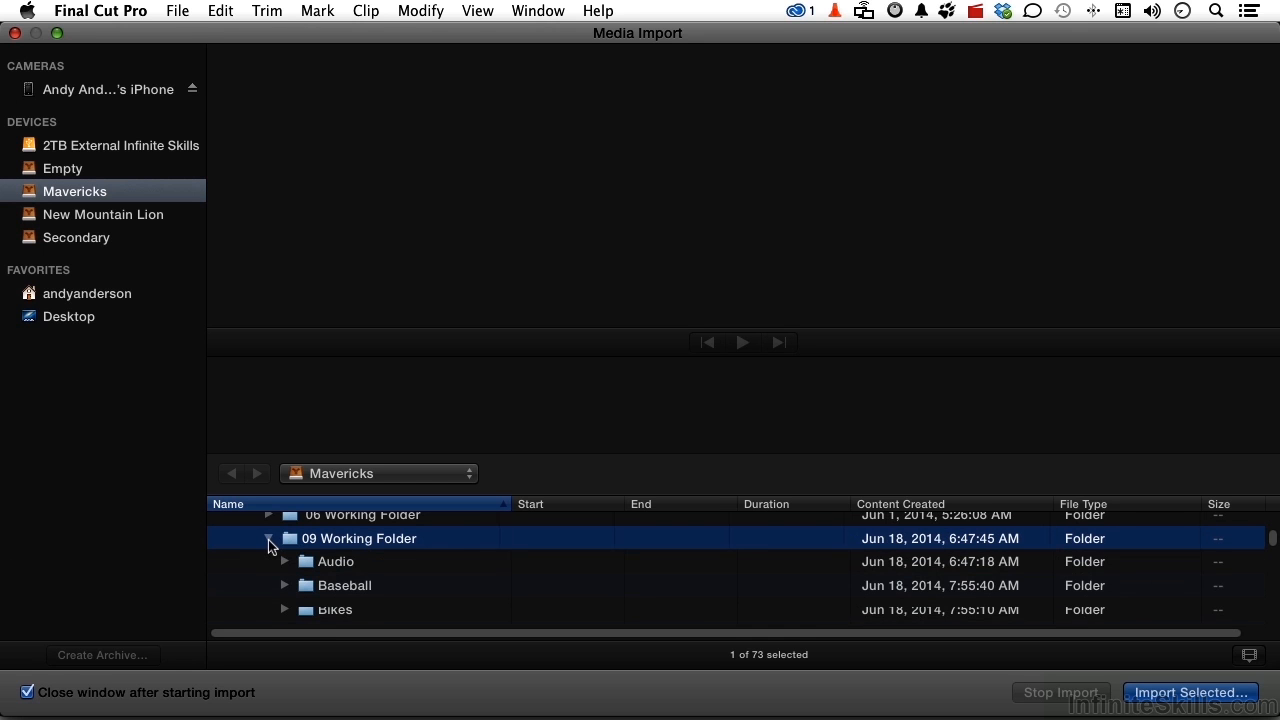
{"action": "scroll", "coordinate": [268, 541], "scroll_direction": "down", "scroll_amount": 3}
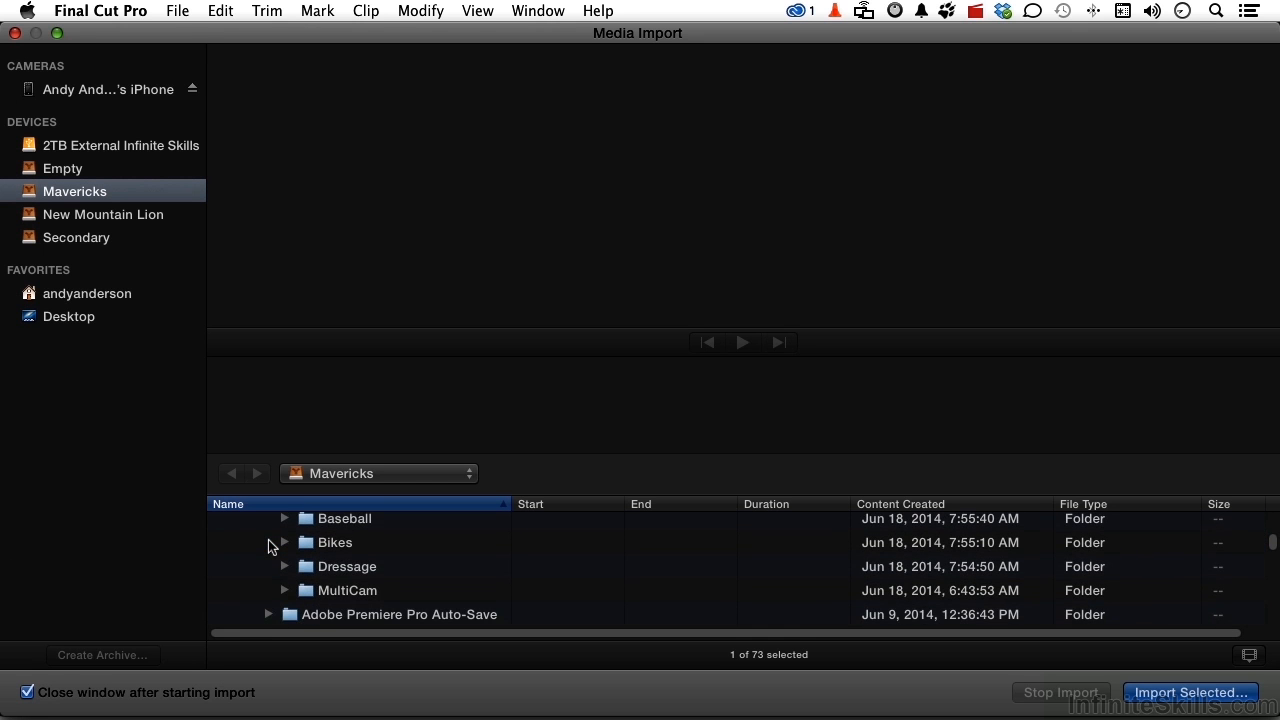
{"action": "scroll", "coordinate": [268, 541], "scroll_direction": "up", "scroll_amount": 3}
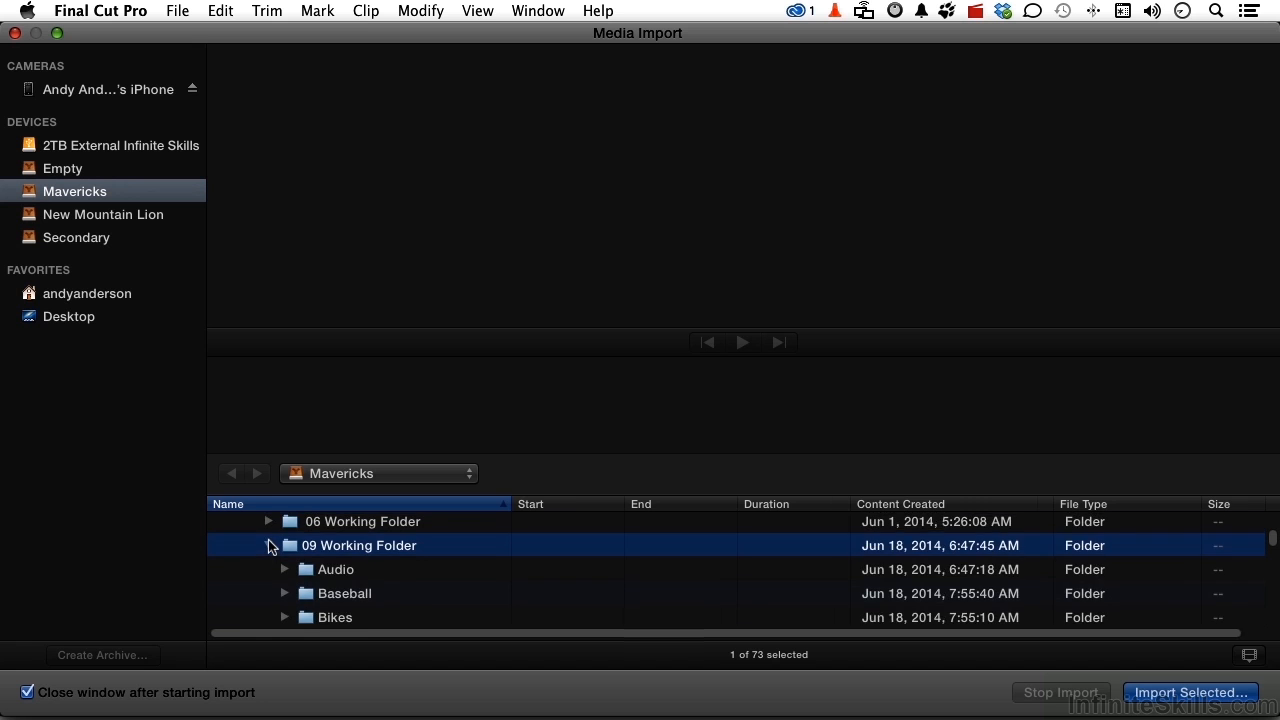
{"action": "left_click", "coordinate": [268, 545]}
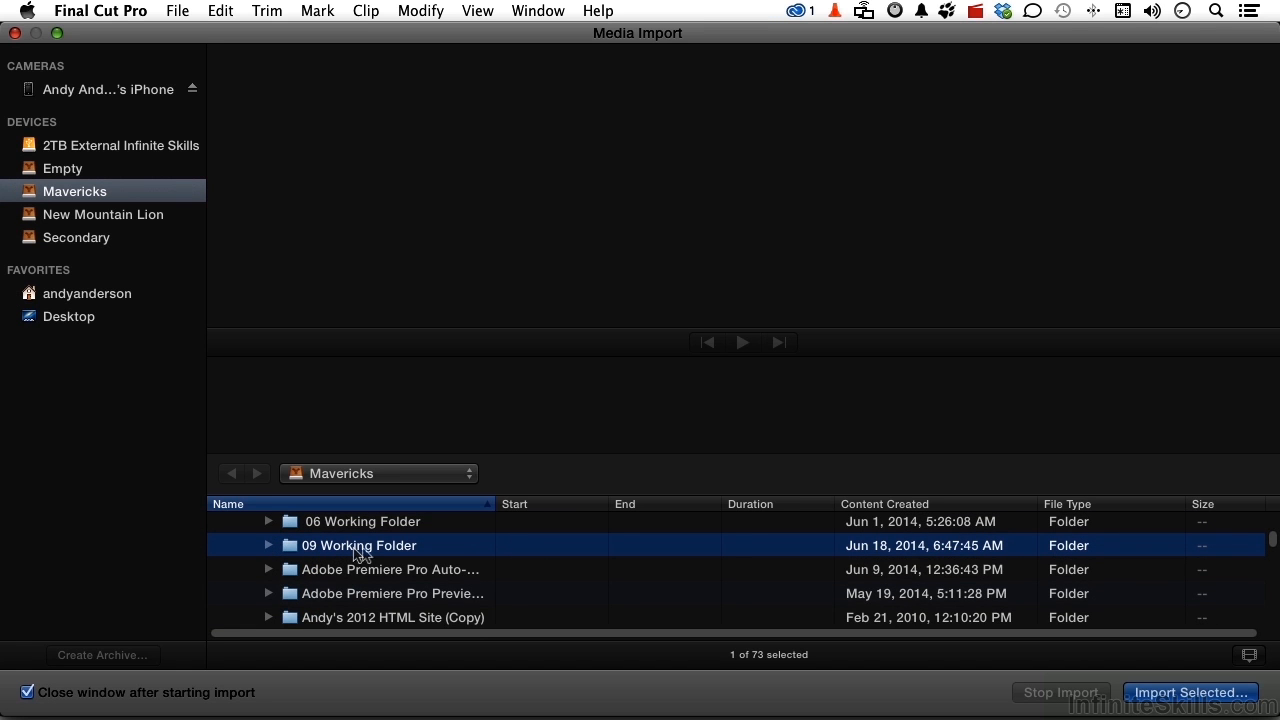
{"action": "left_click", "coordinate": [1150, 695]}
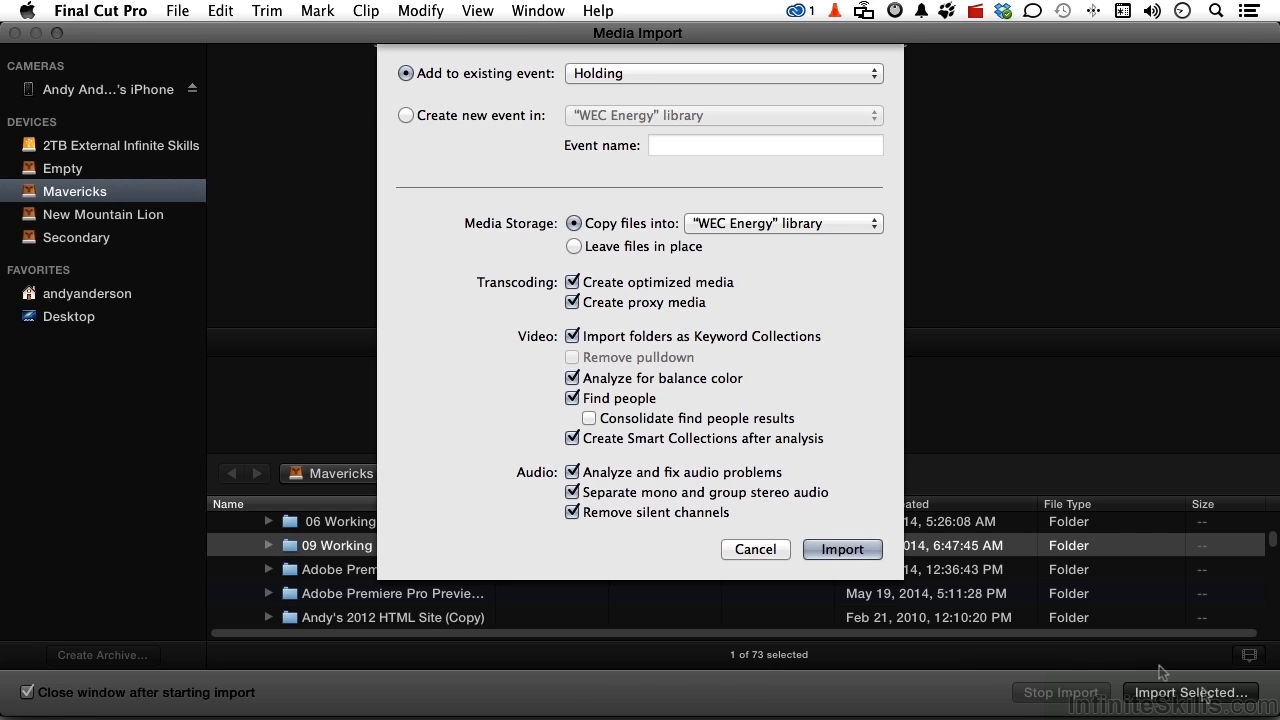
{"action": "left_click", "coordinate": [842, 550]}
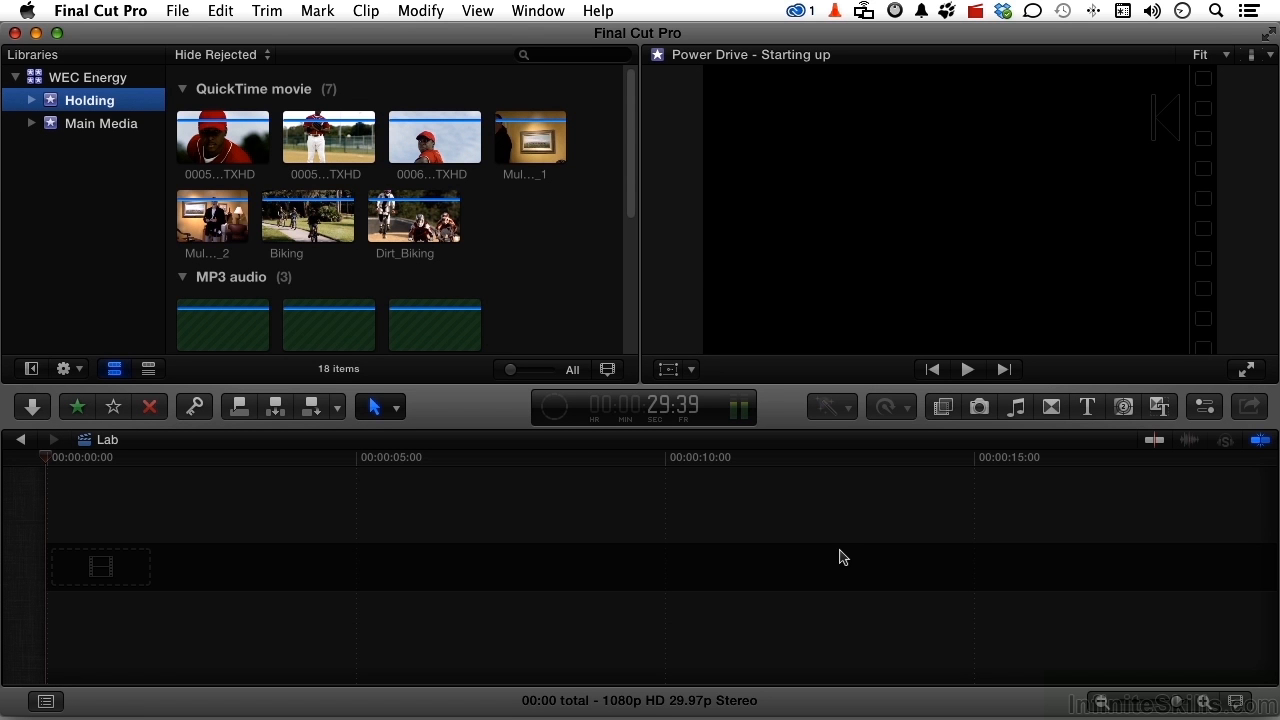
- Check the status of the background tasks and look through the clips in the Holding and Main Media events
{"action": "left_click", "coordinate": [556, 416]}
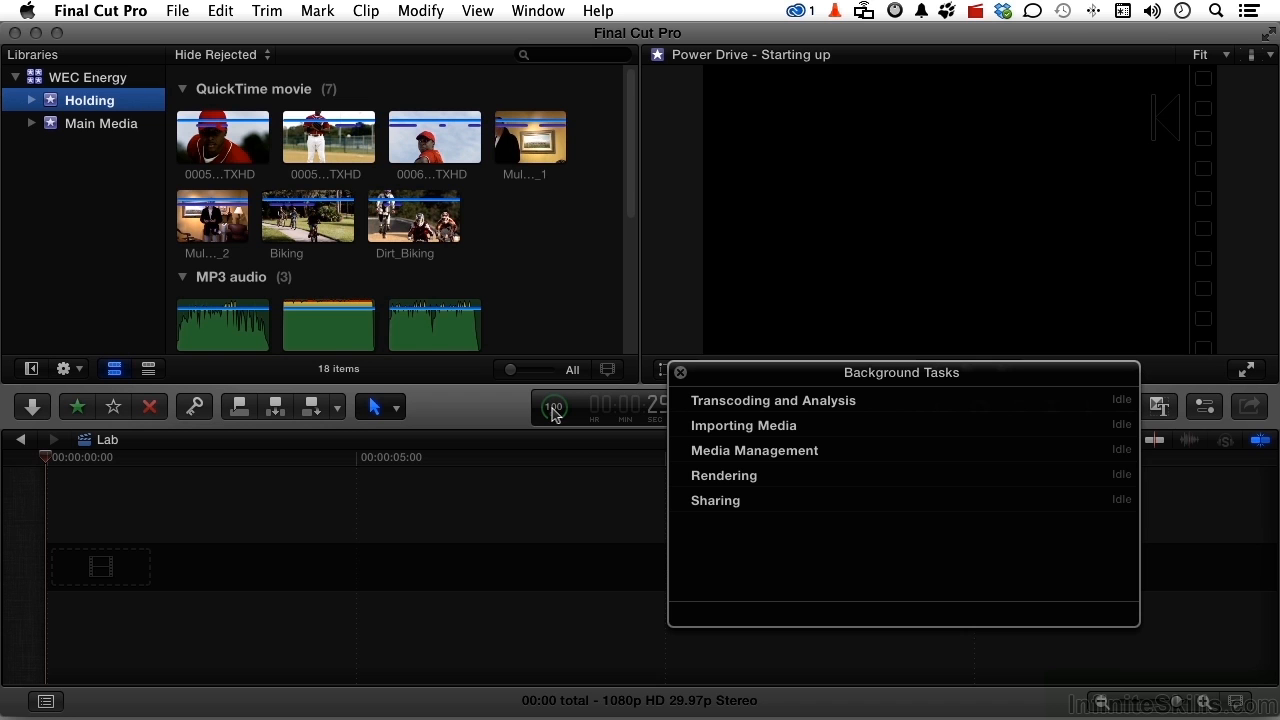
{"action": "left_click", "coordinate": [117, 107]}
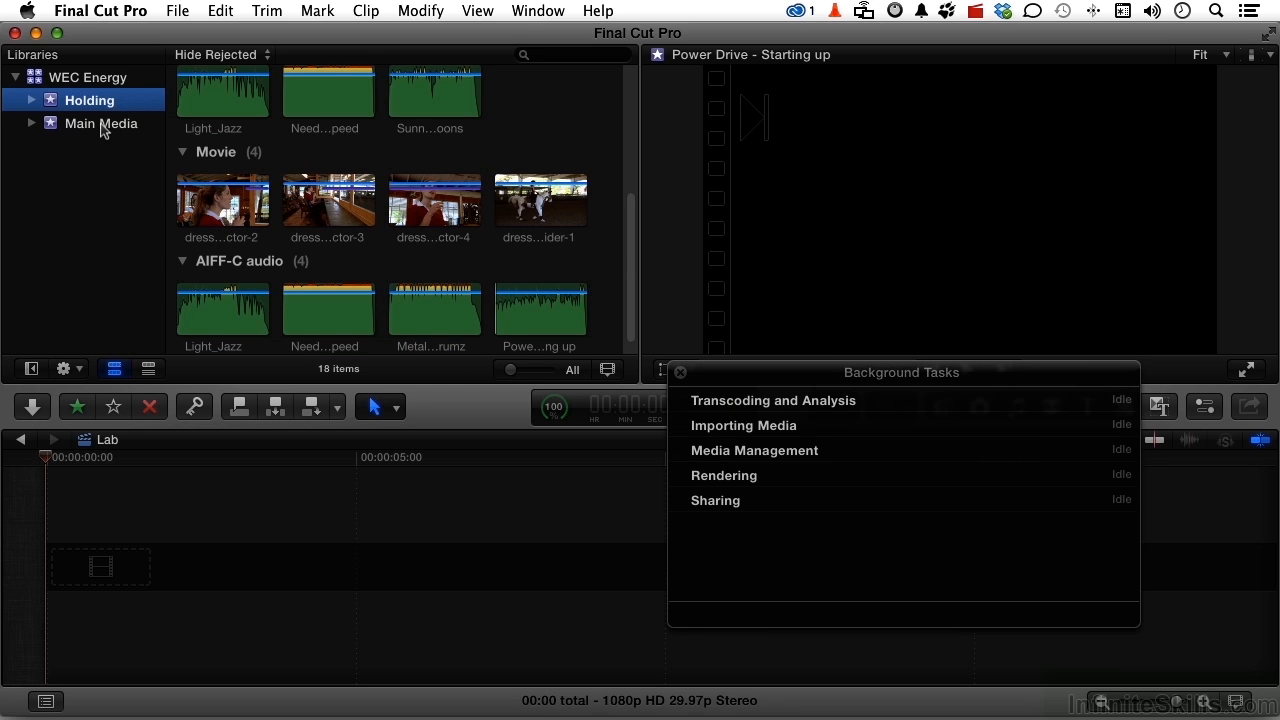
{"action": "left_click", "coordinate": [102, 126]}
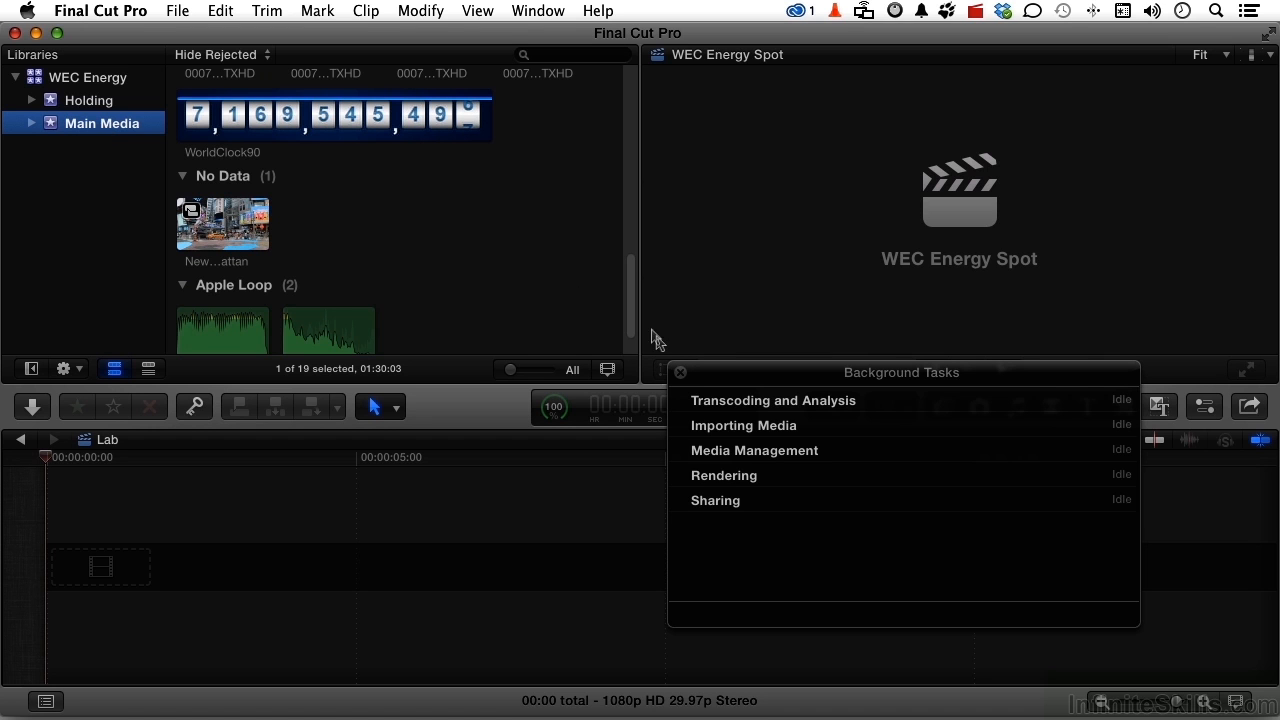
{"action": "left_click", "coordinate": [680, 374]}
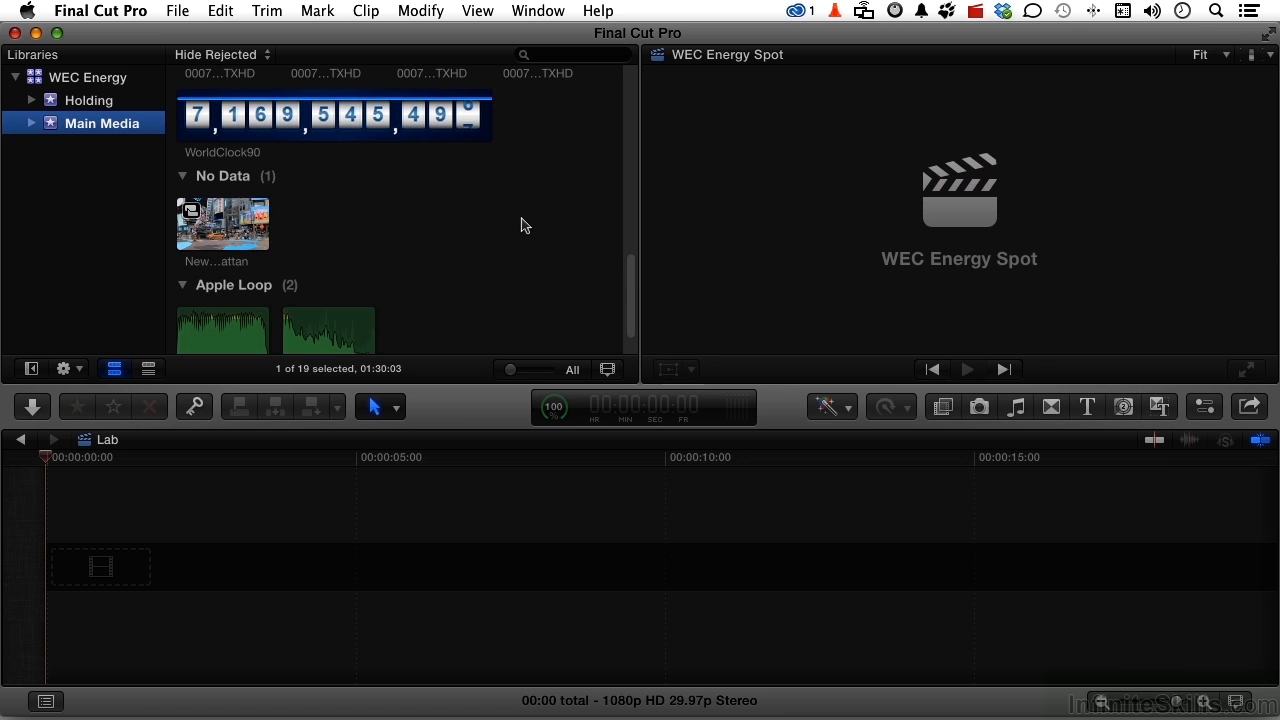
- View the Transcode Media options for the electric meter clip in Main Media, closing them without applying anything
{"action": "scroll", "coordinate": [522, 224], "scroll_direction": "down", "scroll_amount": 2}
{"action": "scroll", "coordinate": [522, 224], "scroll_direction": "up", "scroll_amount": 4}
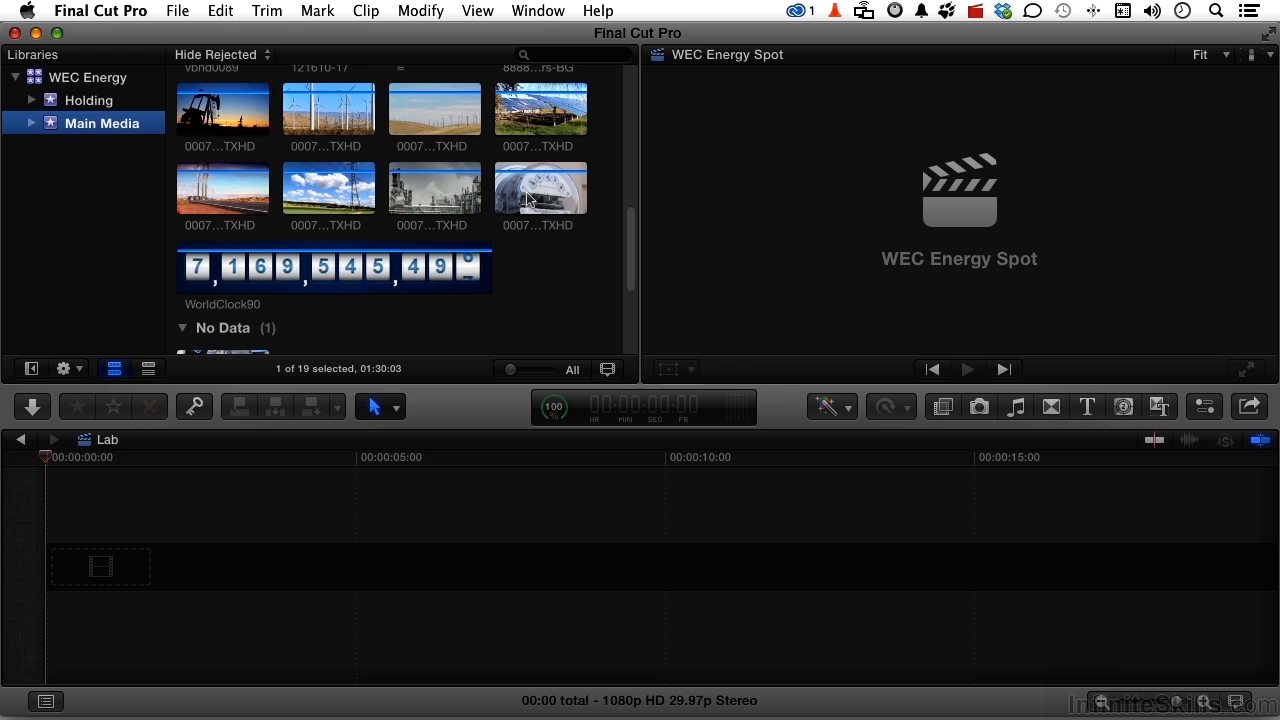
{"action": "left_click", "coordinate": [528, 200]}
{"action": "right_click", "coordinate": [528, 200]}
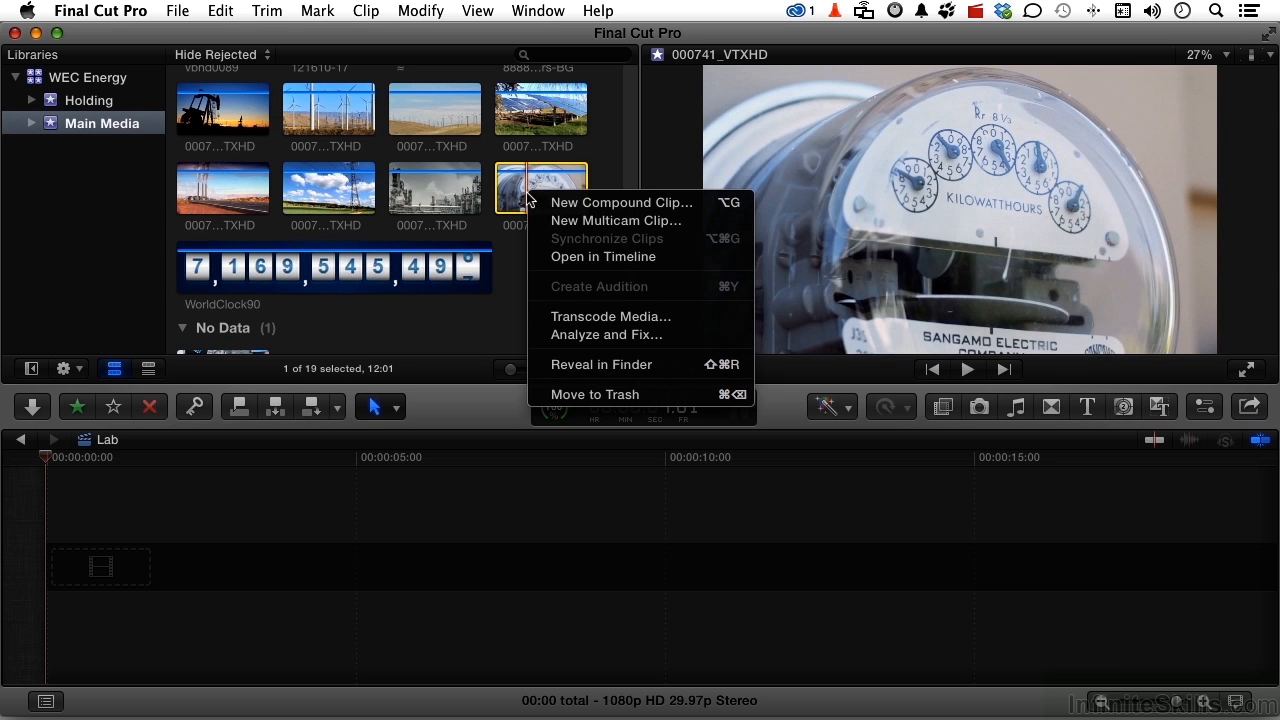
{"action": "left_click", "coordinate": [580, 317]}
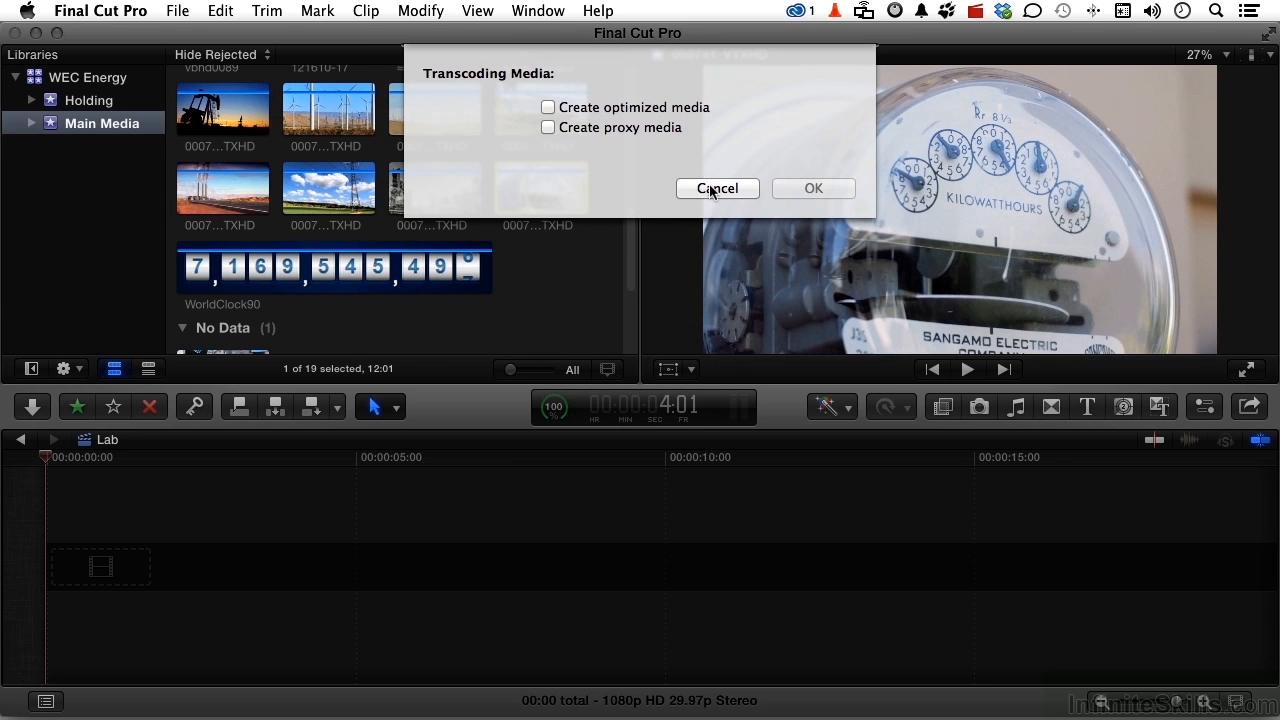
{"action": "left_click", "coordinate": [716, 188]}
- View the Analyze and Fix options for the electric meter clip, closing them without applying anything
{"action": "right_click", "coordinate": [538, 177]}
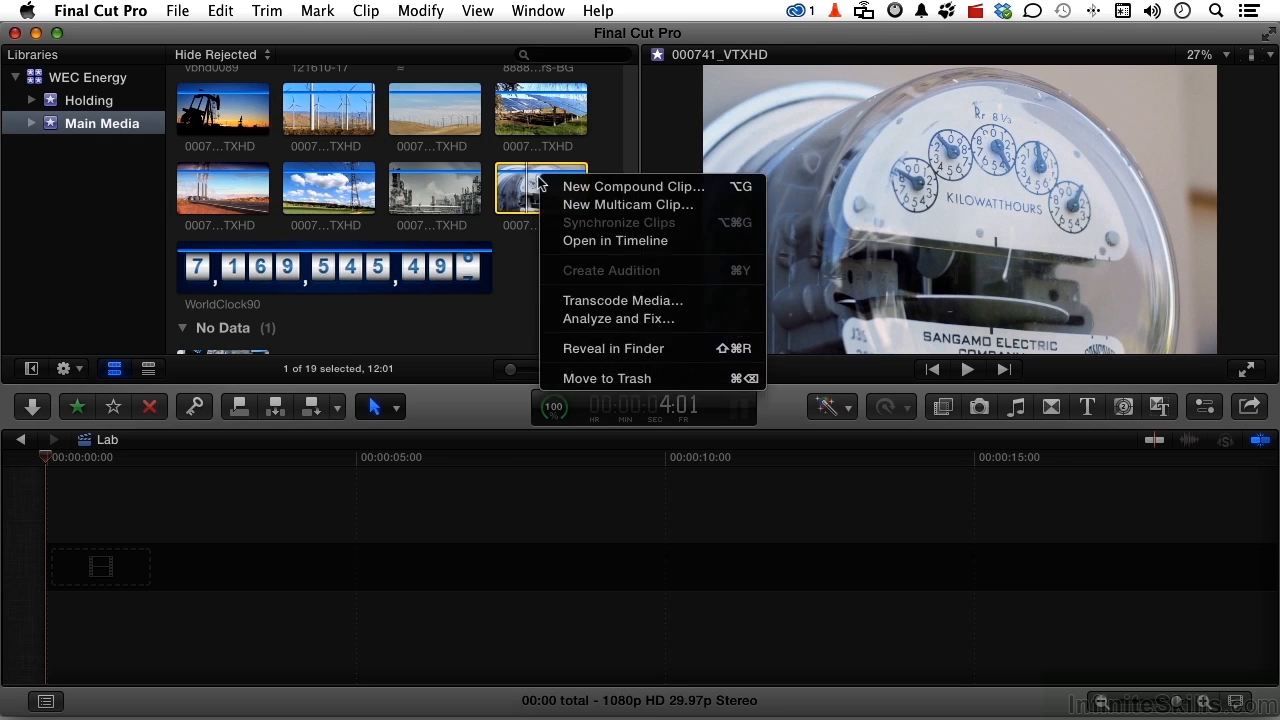
{"action": "left_click", "coordinate": [572, 320]}
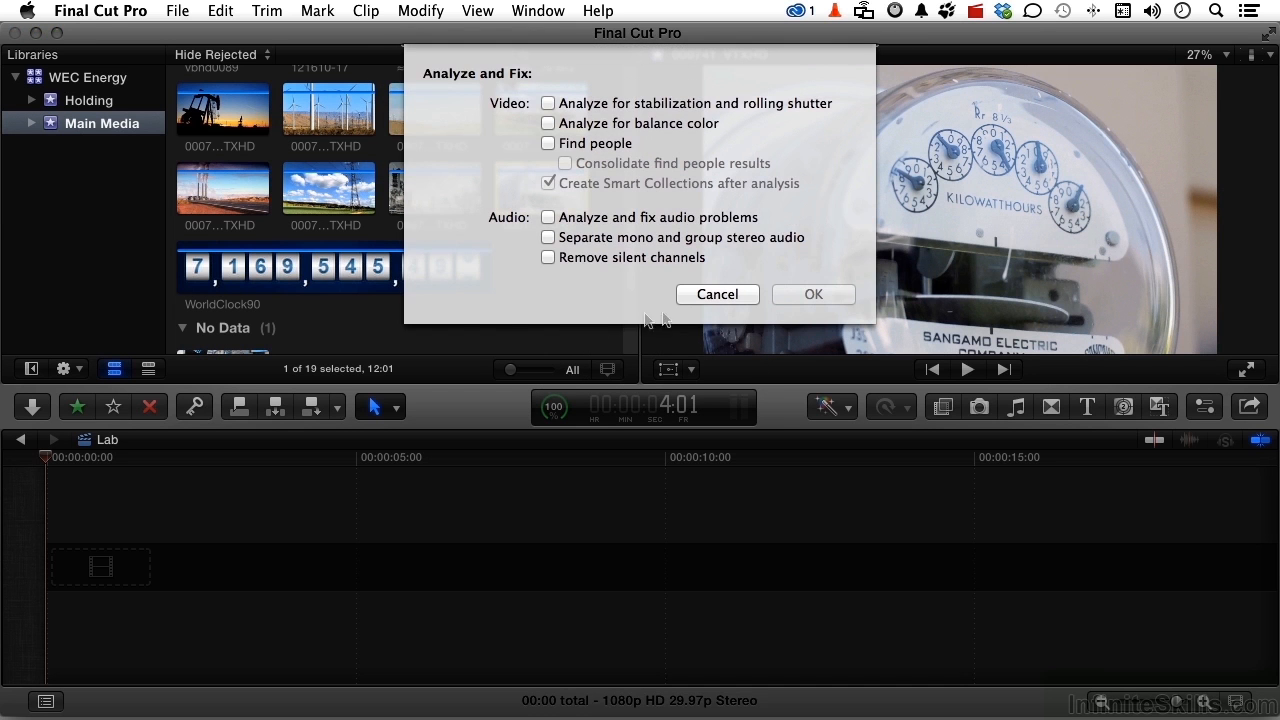
{"action": "left_click", "coordinate": [698, 301]}
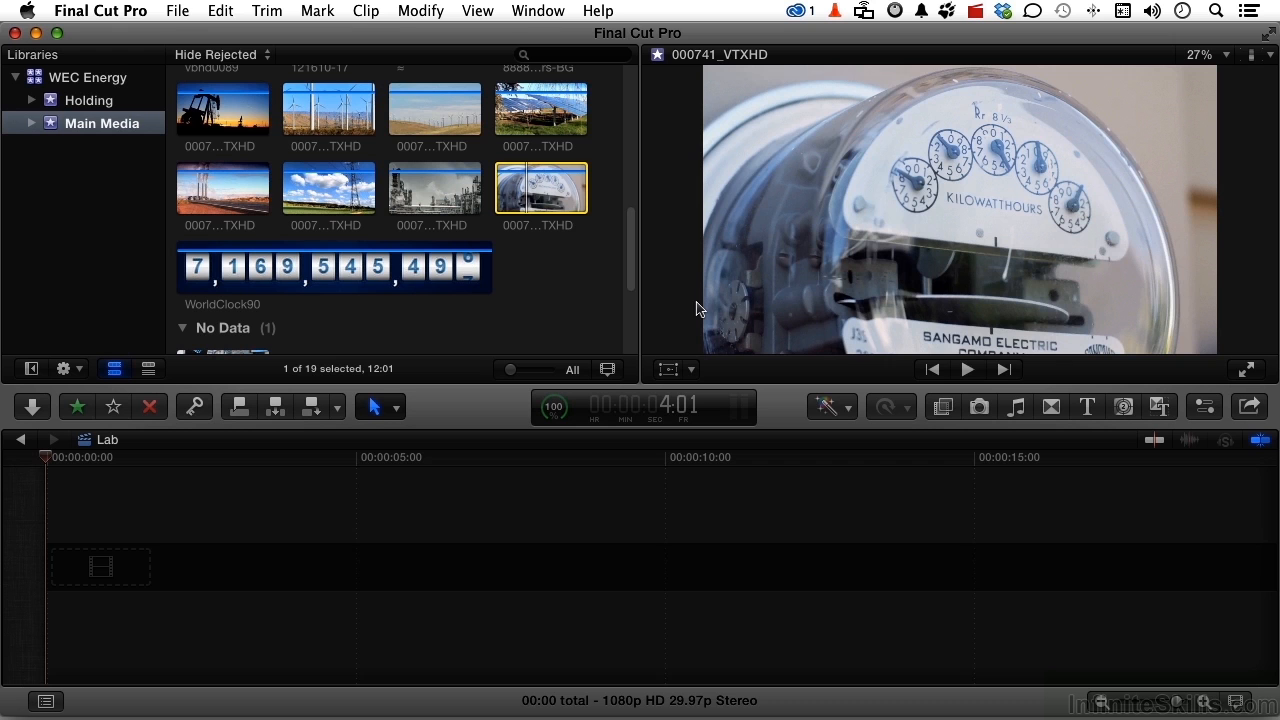
- Expand the Holding event, widen the Libraries list to fit the full names, and select the 09 Working Folder collection
{"action": "left_click", "coordinate": [42, 104]}
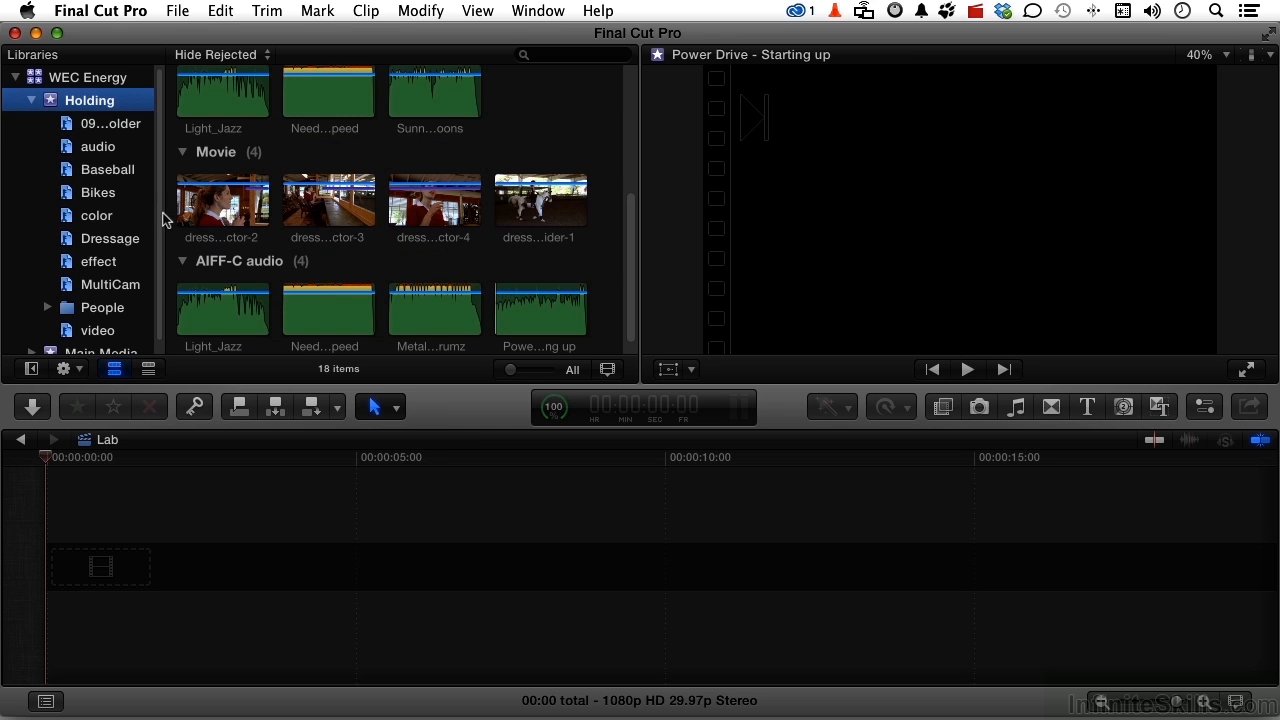
{"action": "left_click_drag", "start_coordinate": [163, 218], "coordinate": [234, 217]}
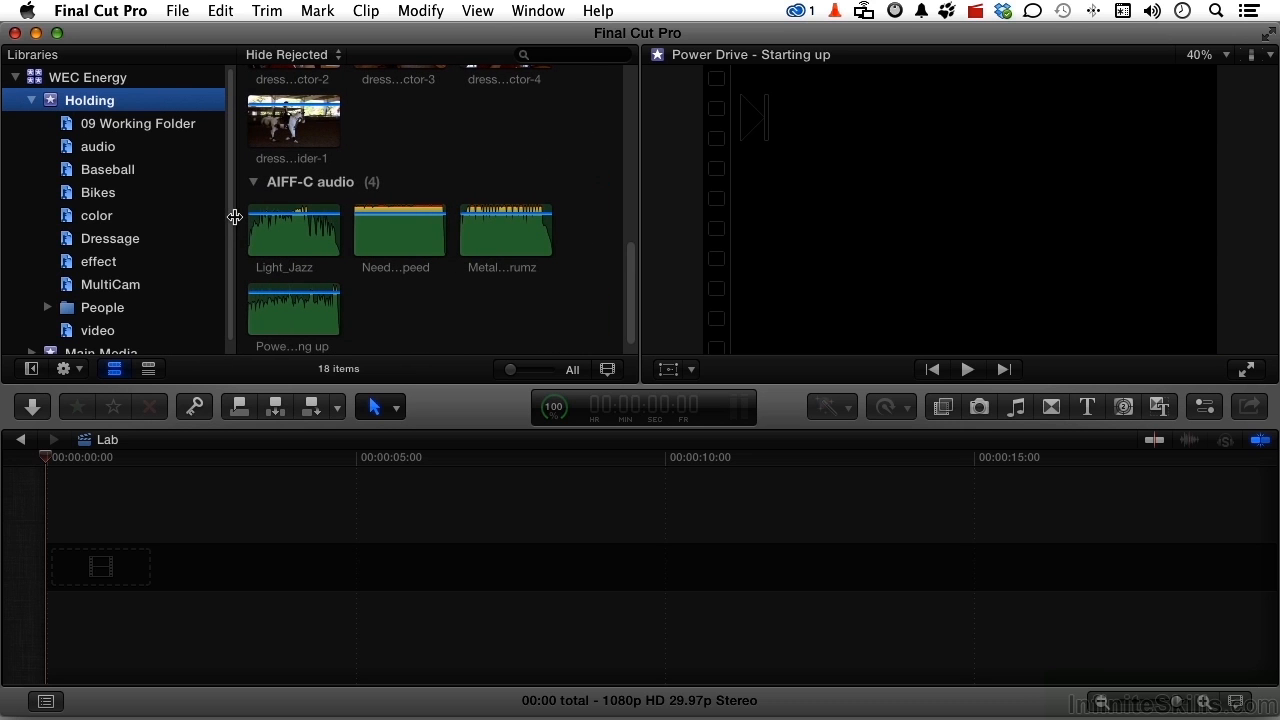
{"action": "left_click", "coordinate": [146, 123]}
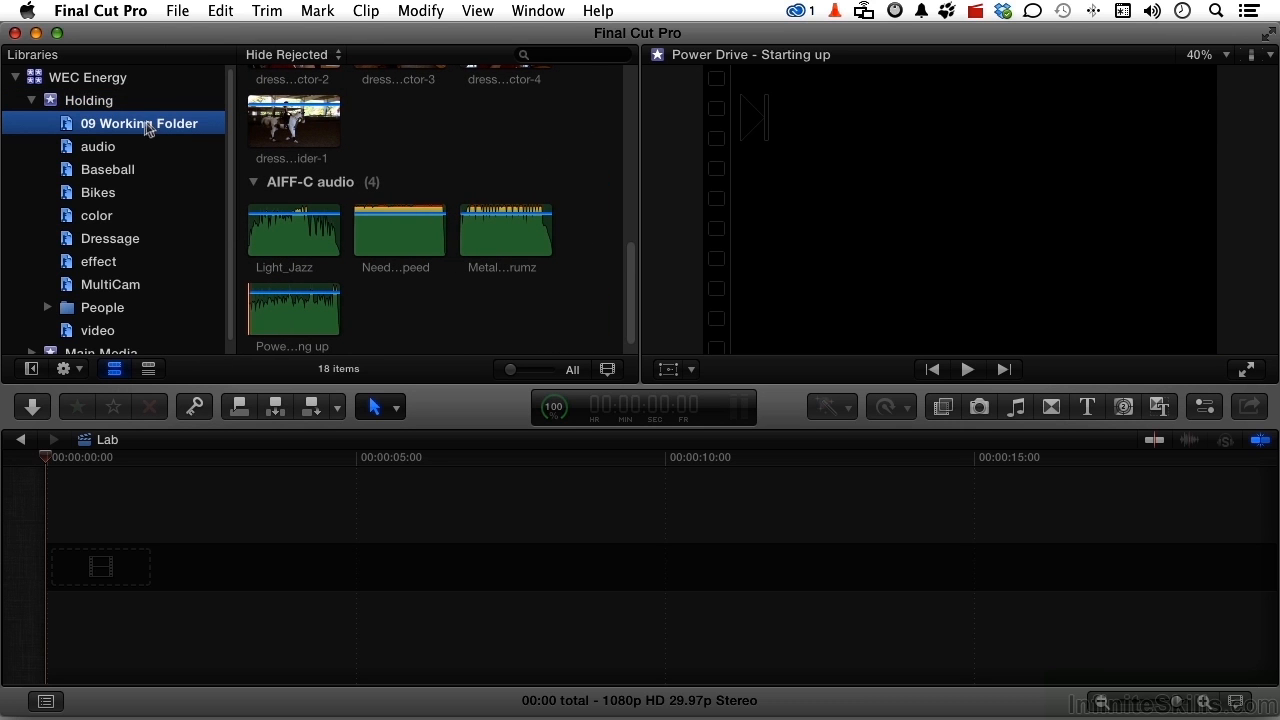
- Review the keyword collections in Holding from audio through MultiCam, including Baseball, Bikes and Dressage, and return to 09 Working Folder
{"action": "left_click", "coordinate": [106, 148]}
{"action": "left_click", "coordinate": [108, 172], "text": "super"}
{"action": "left_click", "coordinate": [110, 174]}
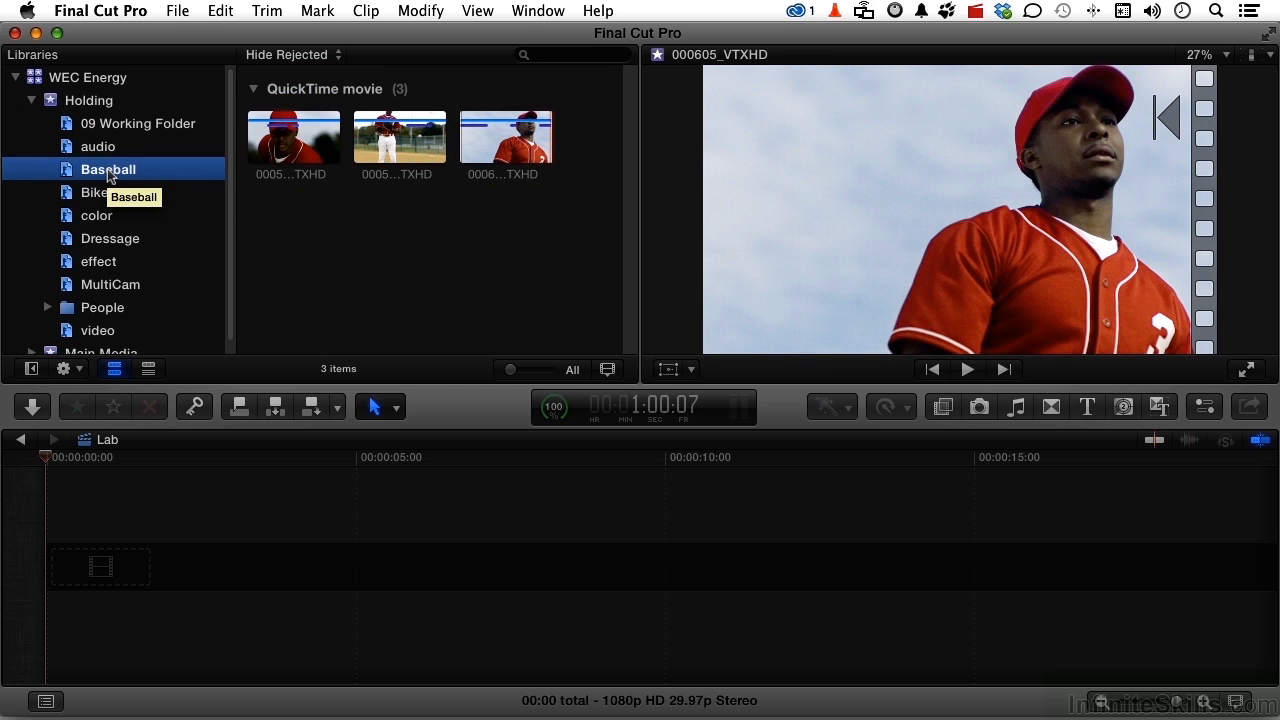
{"action": "left_click", "coordinate": [106, 195]}
{"action": "left_click", "coordinate": [103, 216]}
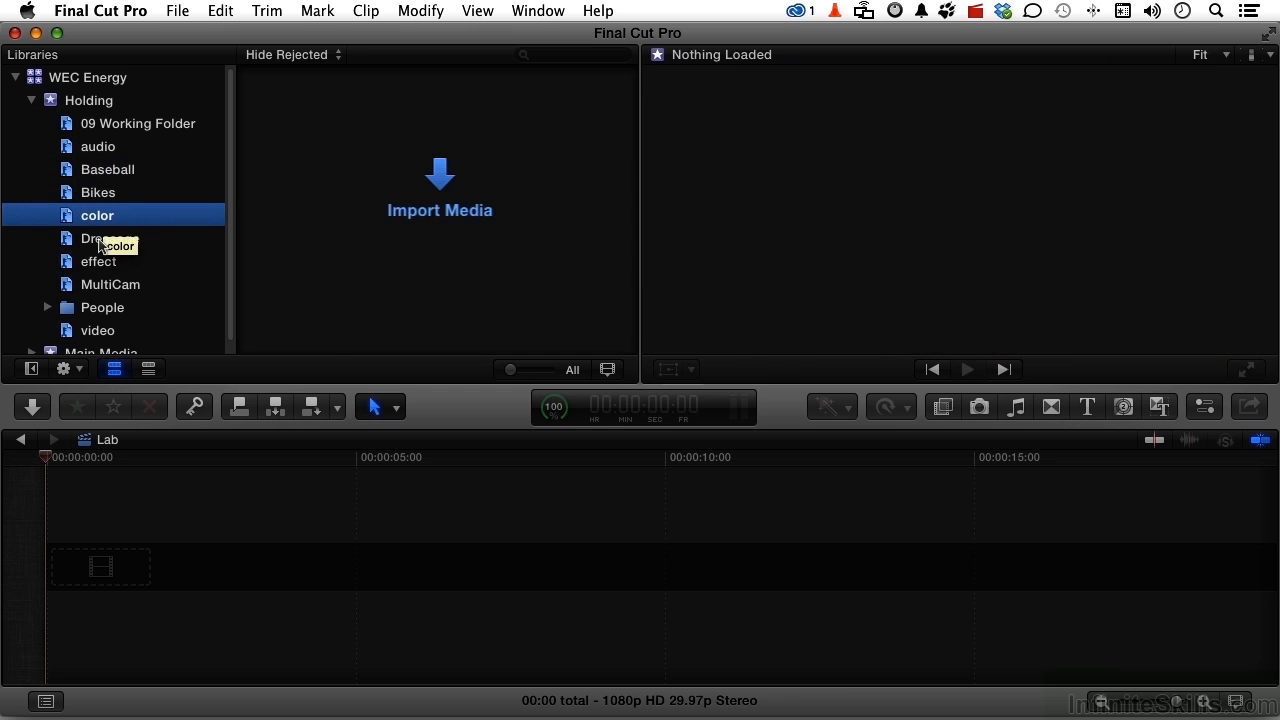
{"action": "left_click", "coordinate": [100, 240]}
{"action": "left_click", "coordinate": [100, 261]}
{"action": "left_click", "coordinate": [100, 286]}
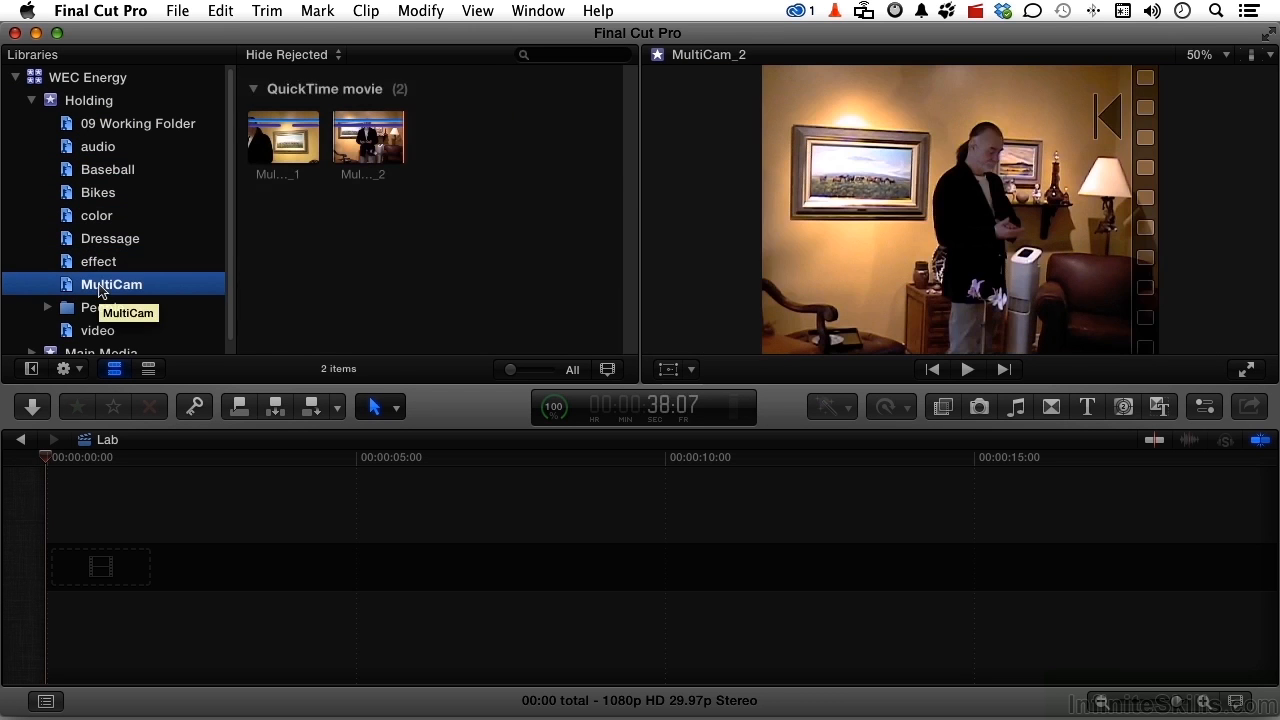
{"action": "left_click", "coordinate": [105, 125]}
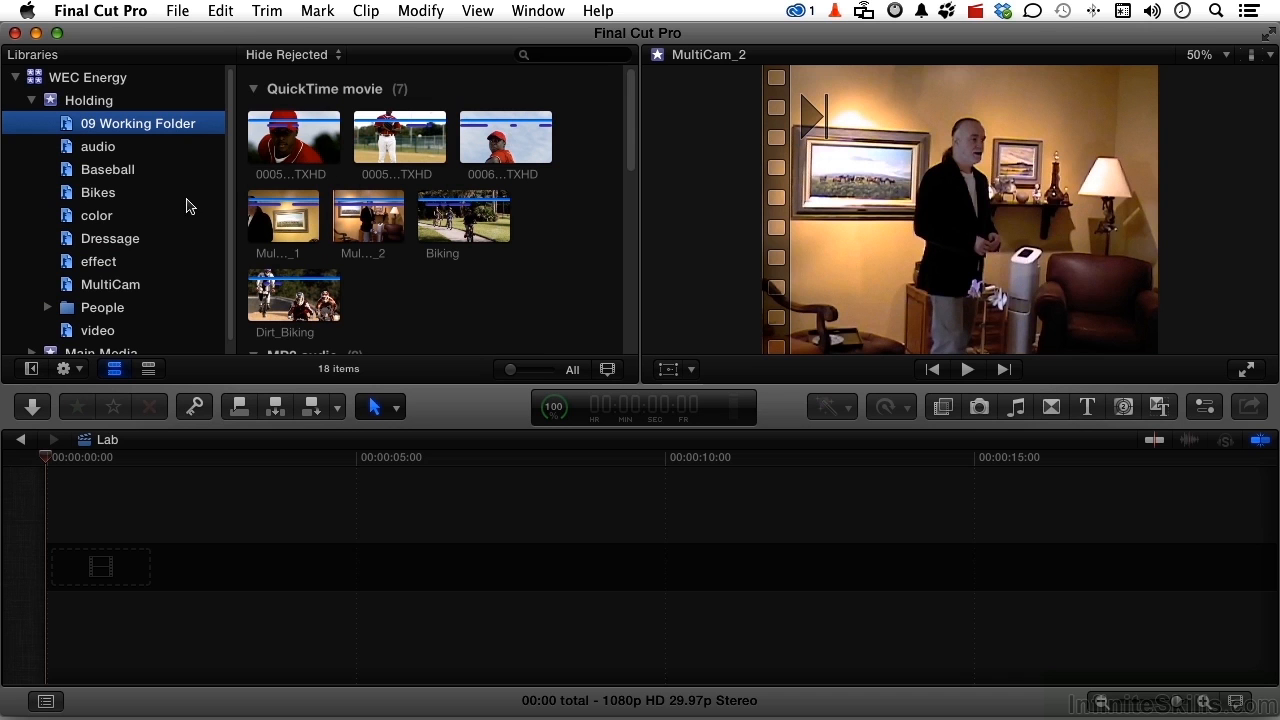
- Expand the People folder in Holding and examine the clips in its Close Up Shot, Group and One Person collections
{"action": "scroll", "coordinate": [127, 268], "scroll_direction": "down", "scroll_amount": 1}
{"action": "scroll", "coordinate": [127, 266], "scroll_direction": "down", "scroll_amount": 1}
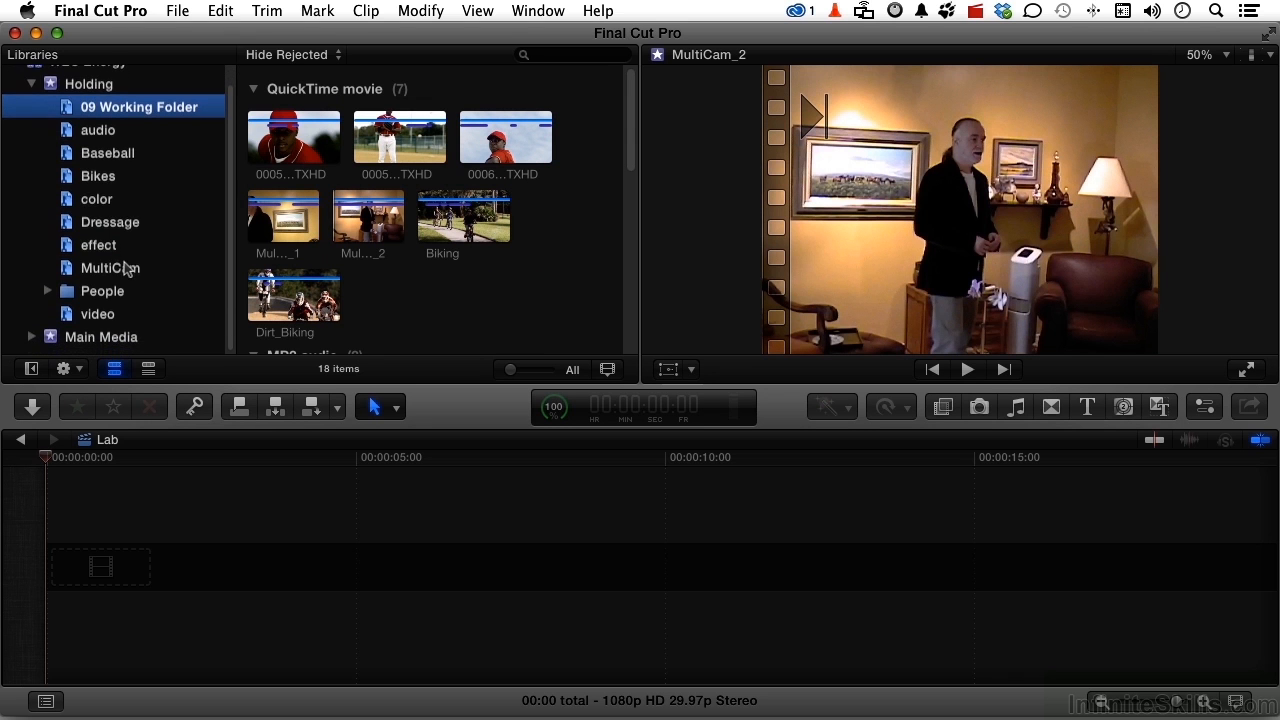
{"action": "left_click", "coordinate": [48, 296]}
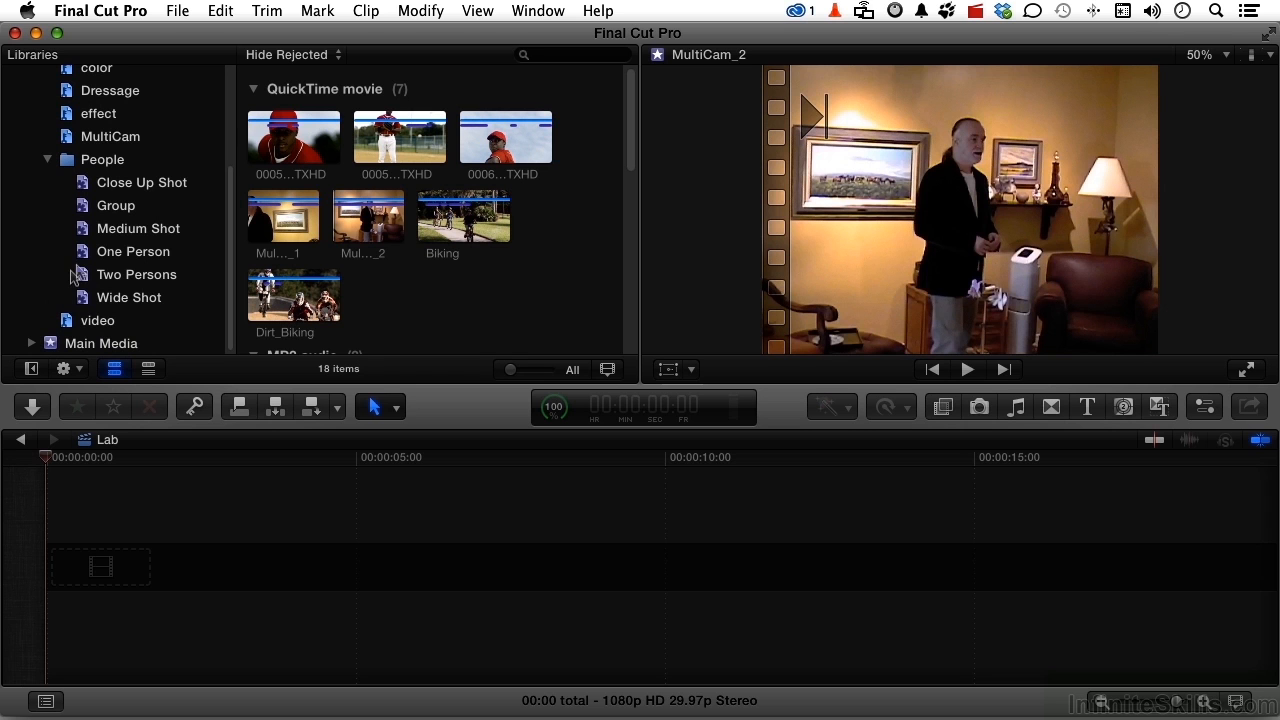
{"action": "left_click", "coordinate": [90, 188]}
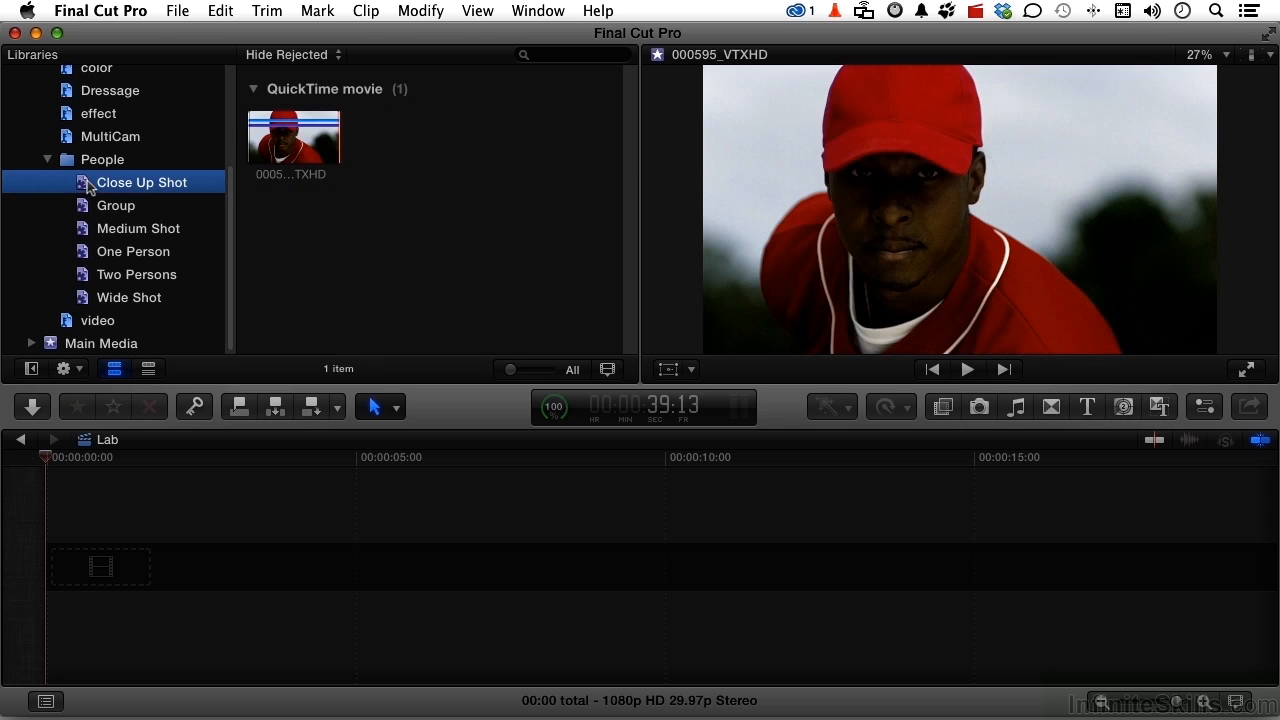
{"action": "left_click", "coordinate": [82, 210]}
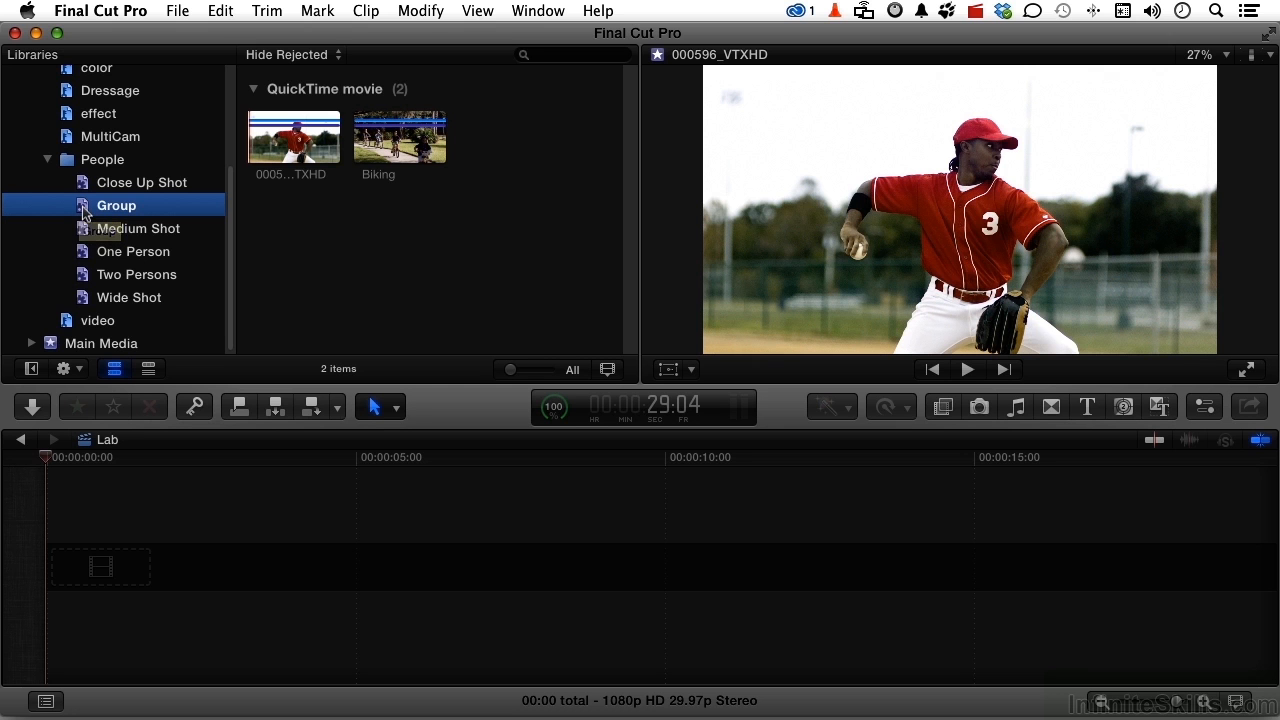
{"action": "left_click", "coordinate": [444, 149]}
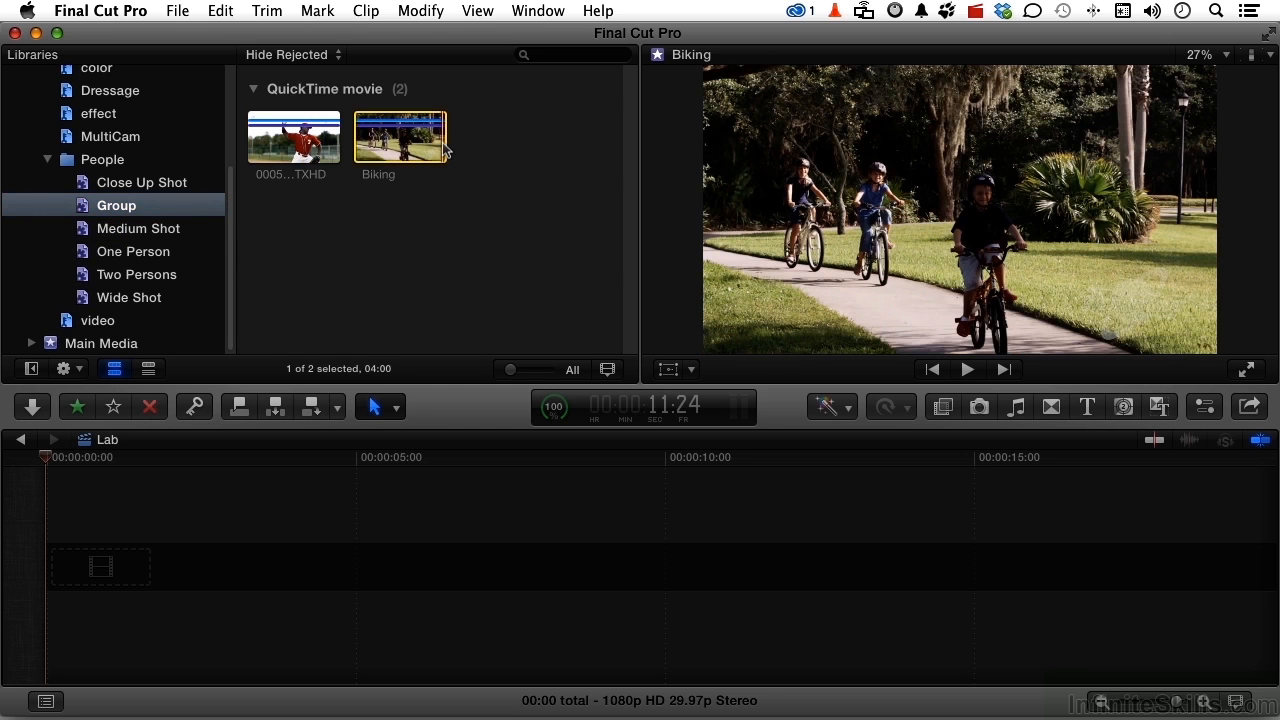
{"action": "left_click", "coordinate": [320, 150]}
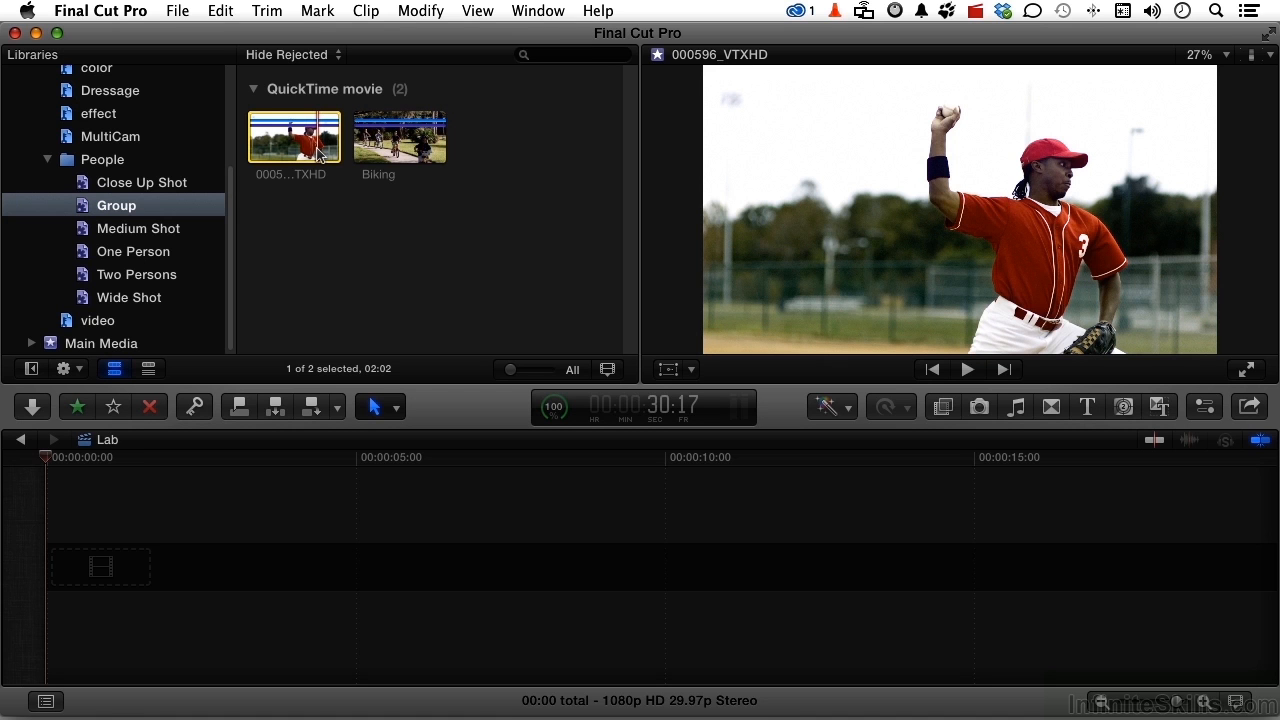
{"action": "left_click", "coordinate": [160, 252]}
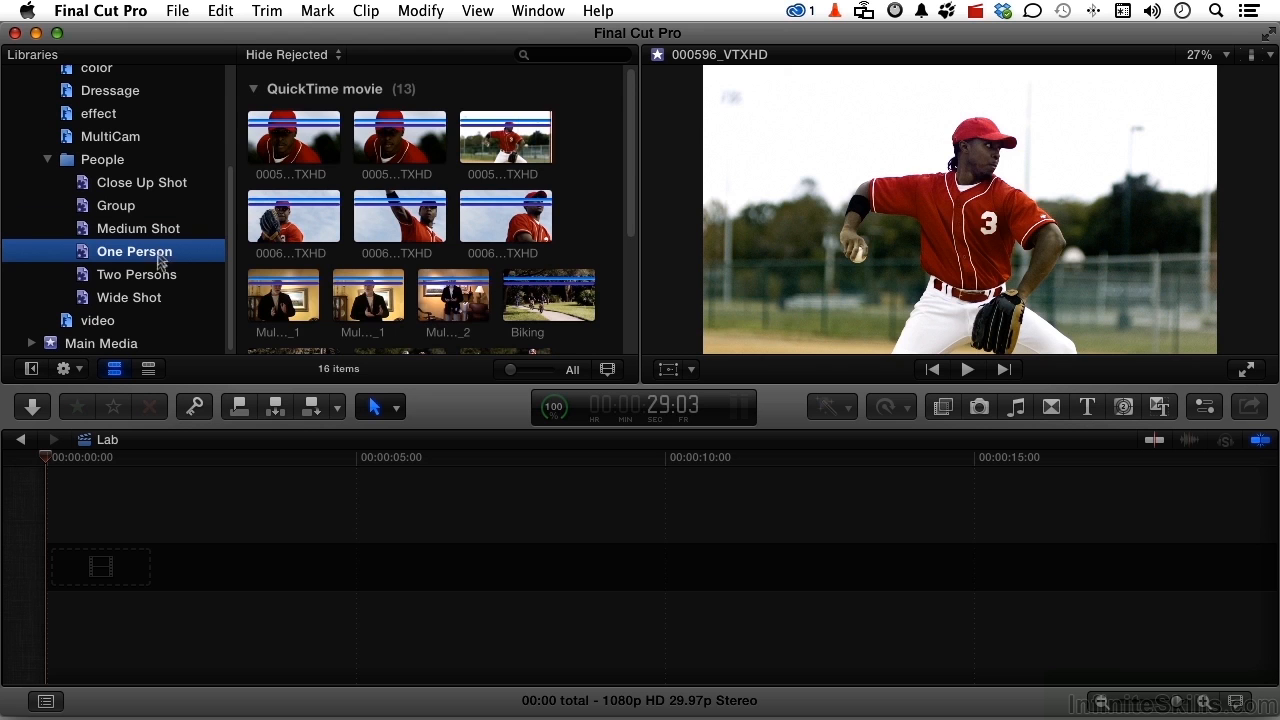
- Review the Two Persons and Wide Shot collections in the People folder, and collapse both People and the Holding event
{"action": "left_click", "coordinate": [157, 275]}
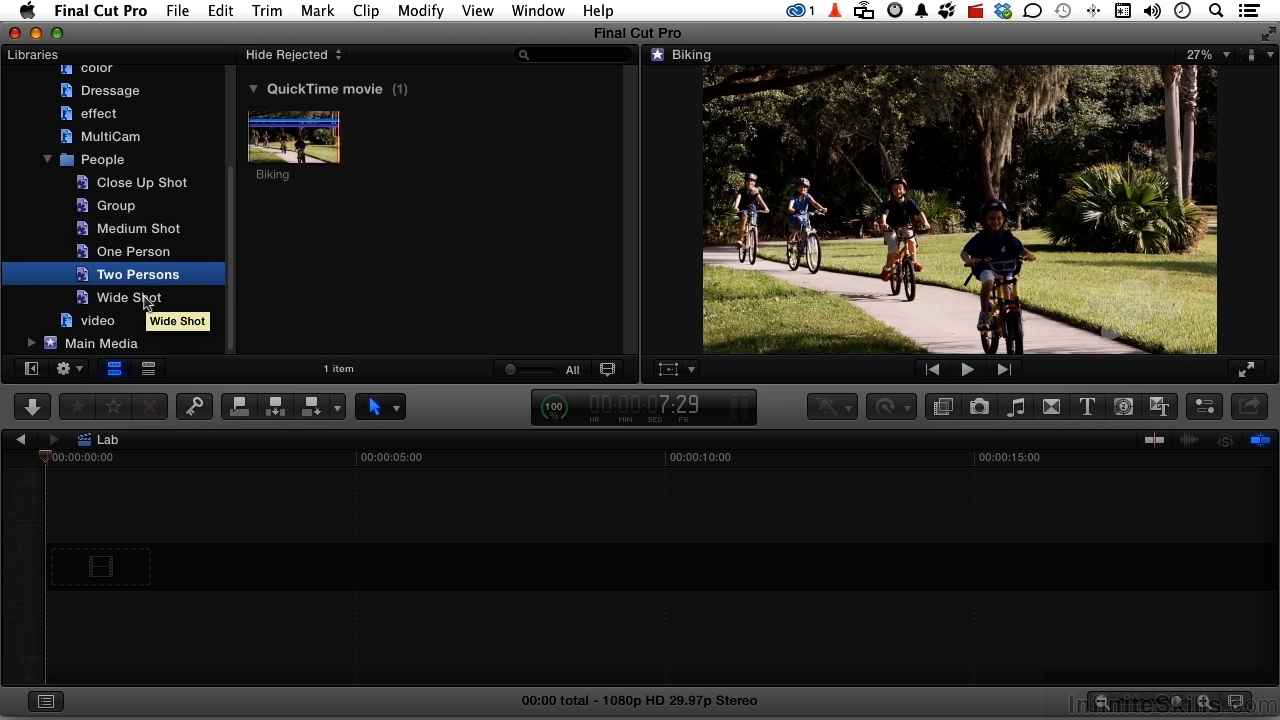
{"action": "left_click", "coordinate": [147, 299]}
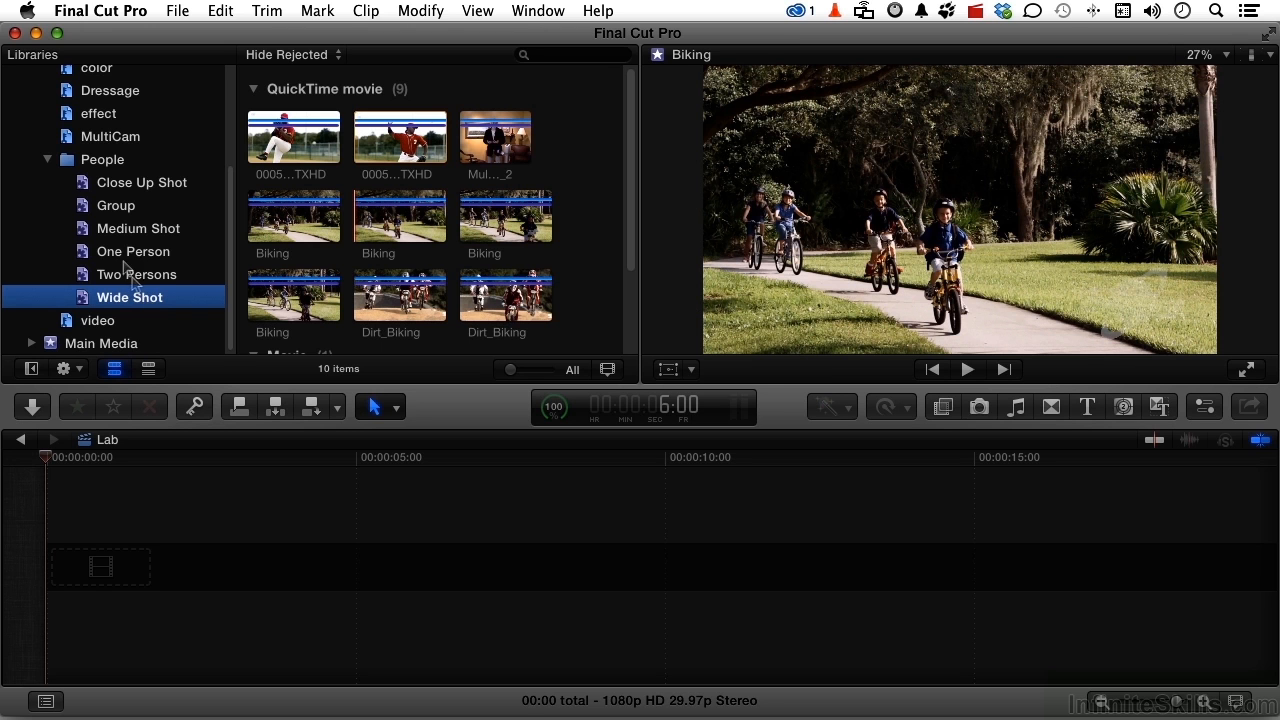
{"action": "left_click", "coordinate": [48, 161]}
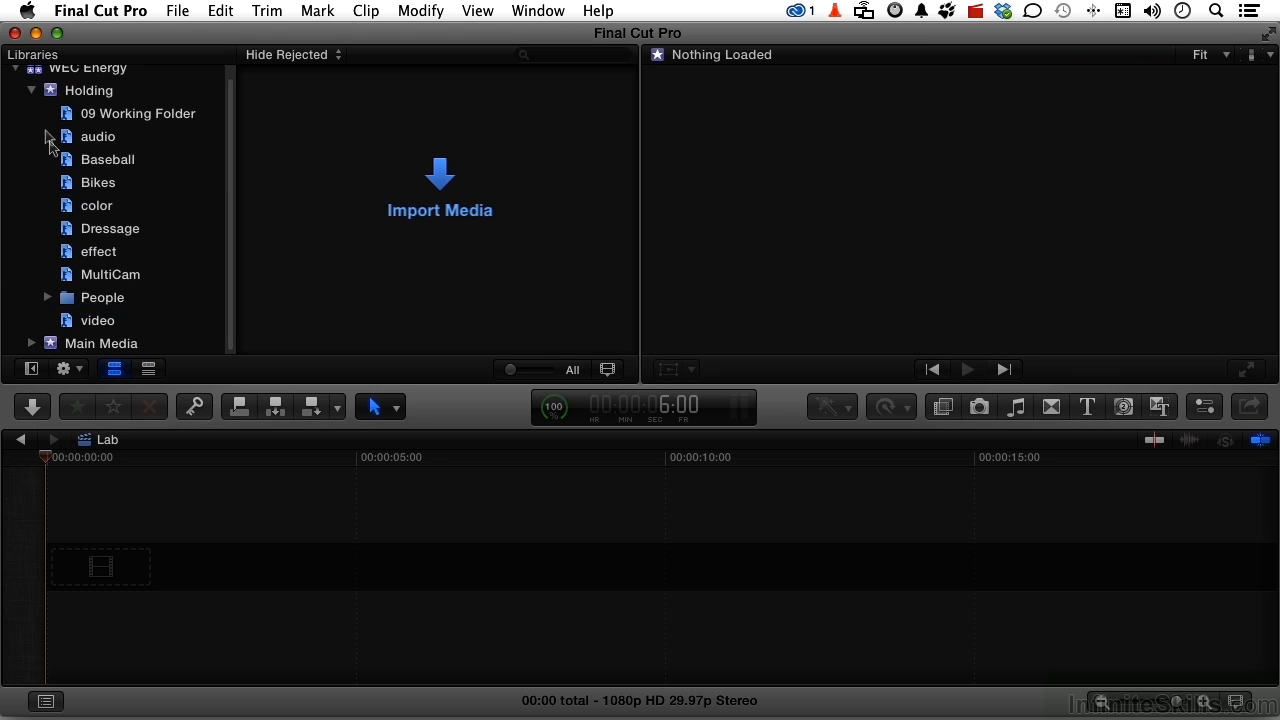
{"action": "left_click", "coordinate": [31, 90]}
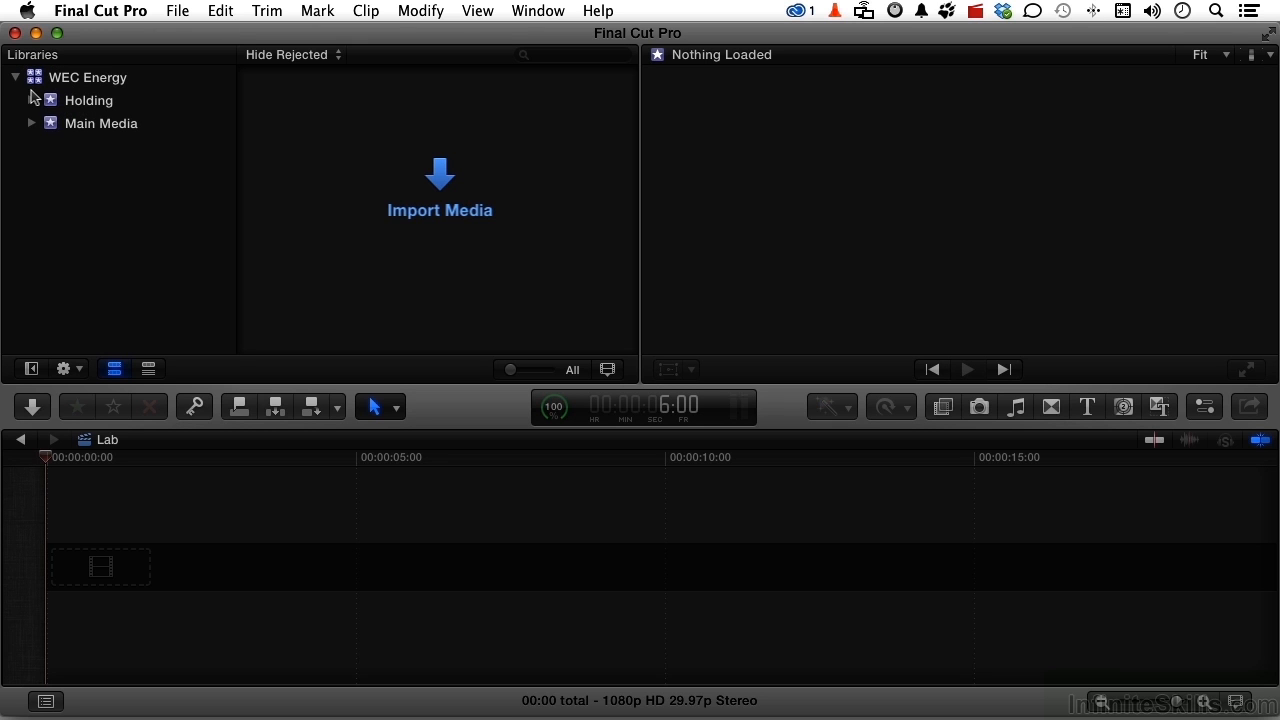
- Create a new event named Secondary Media in the WEC Energy library without creating a new project
{"action": "right_click", "coordinate": [85, 185]}
{"action": "left_click", "coordinate": [115, 191]}
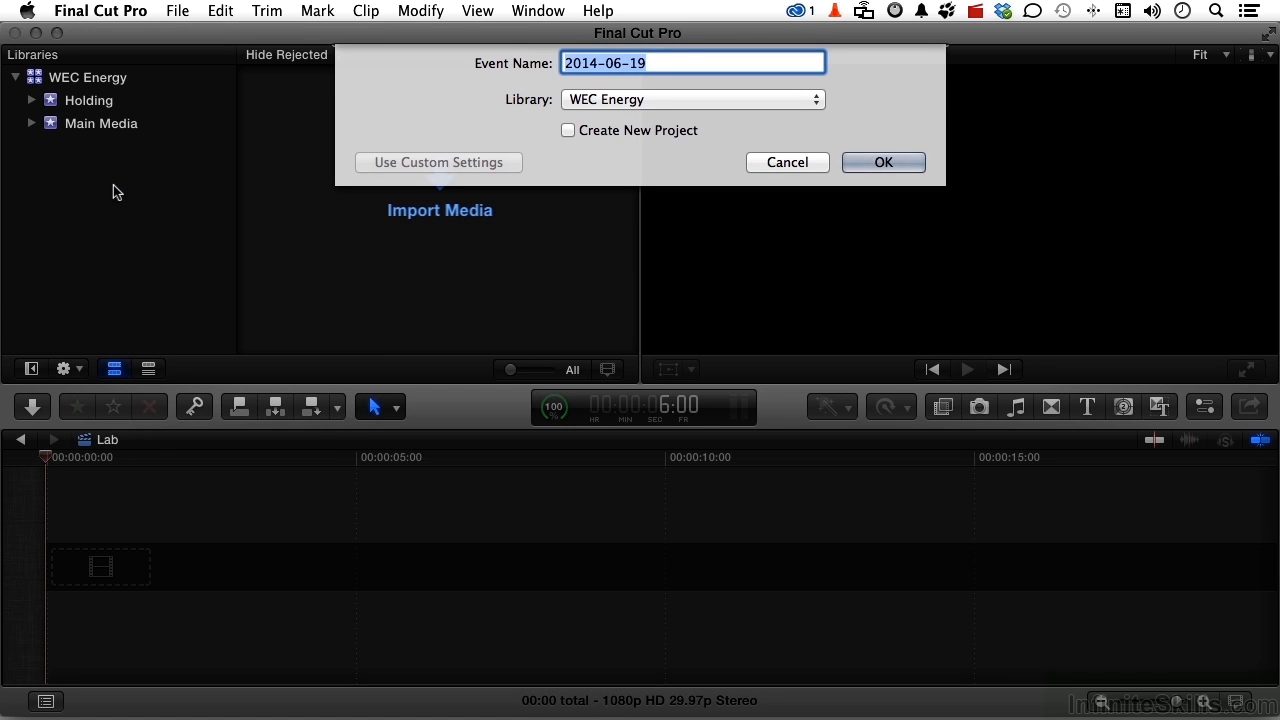
{"action": "type", "text": "Secondary Media"}
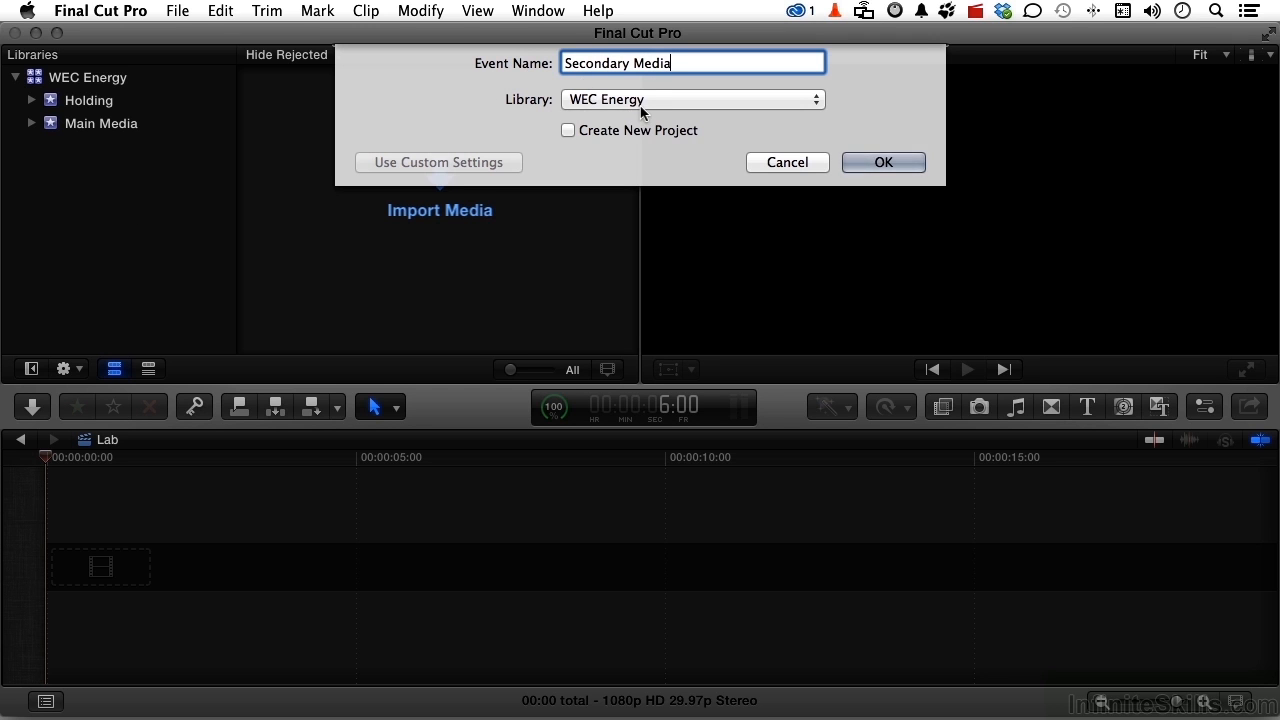
{"action": "left_click", "coordinate": [850, 163]}
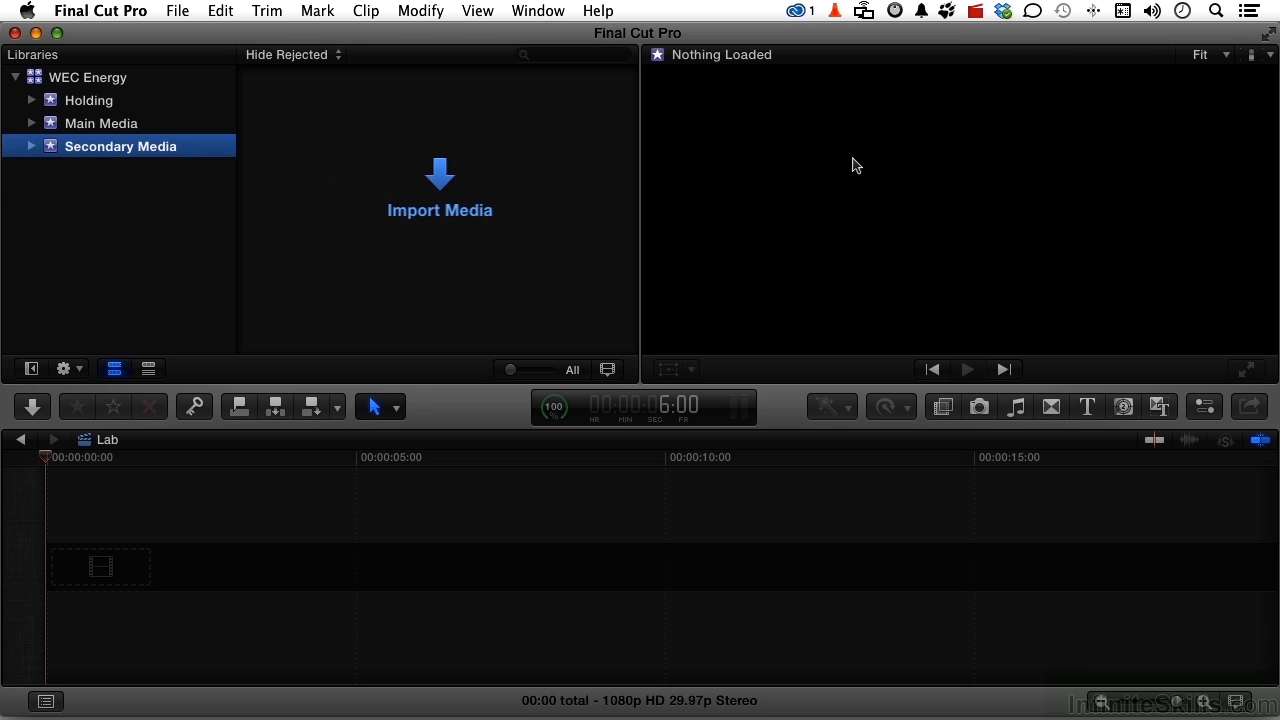
- Move all clips from the Holding event into the Secondary Media event, leaving Secondary Media collapsed
{"action": "left_click", "coordinate": [31, 101]}
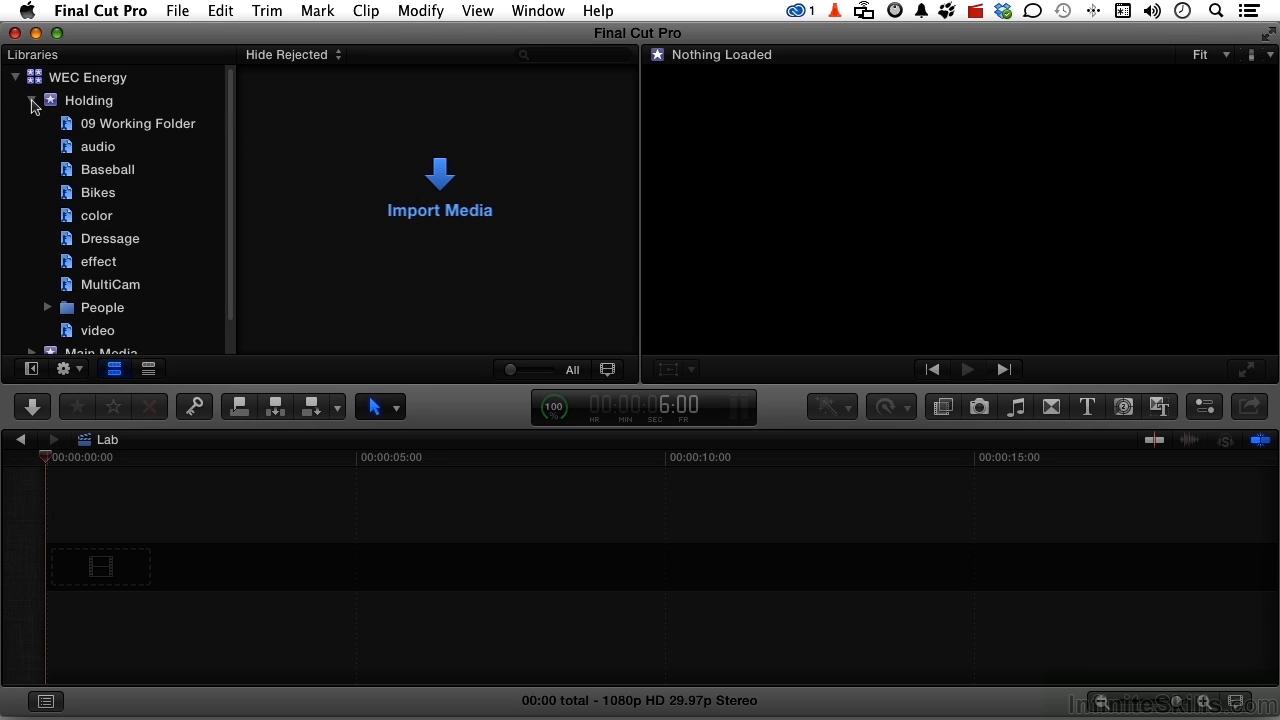
{"action": "left_click", "coordinate": [32, 102]}
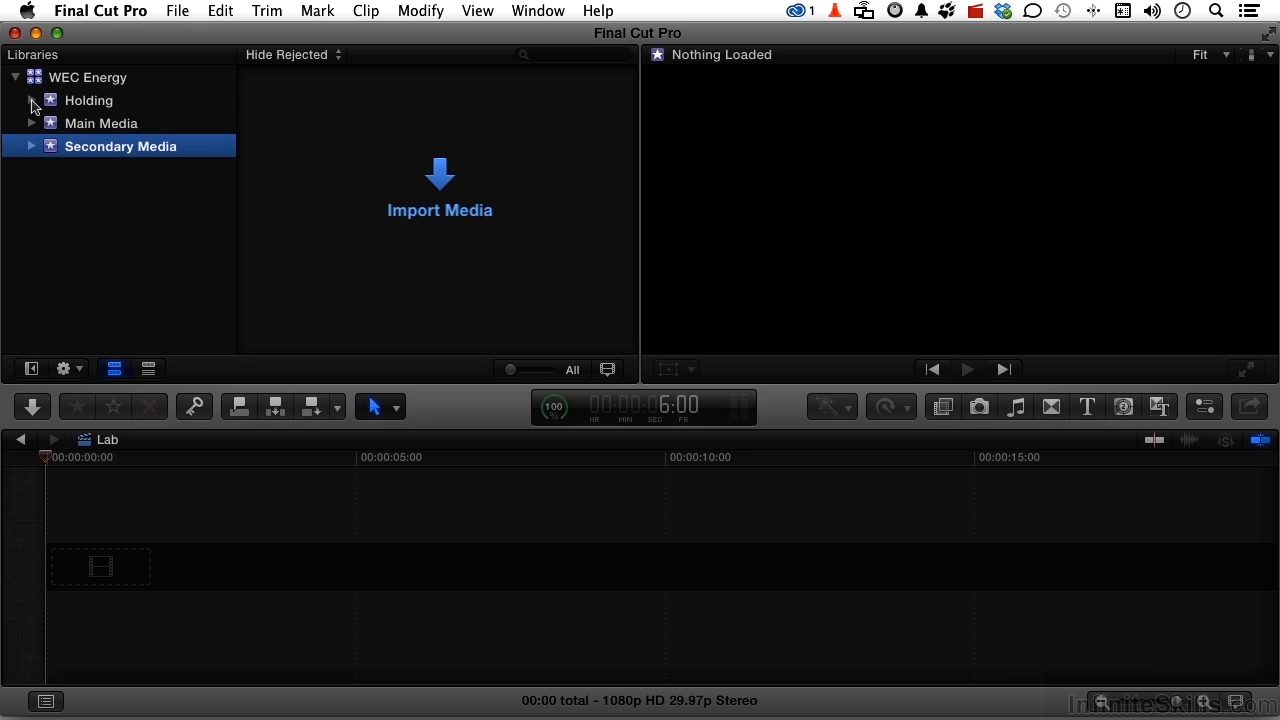
{"action": "left_click", "coordinate": [56, 104]}
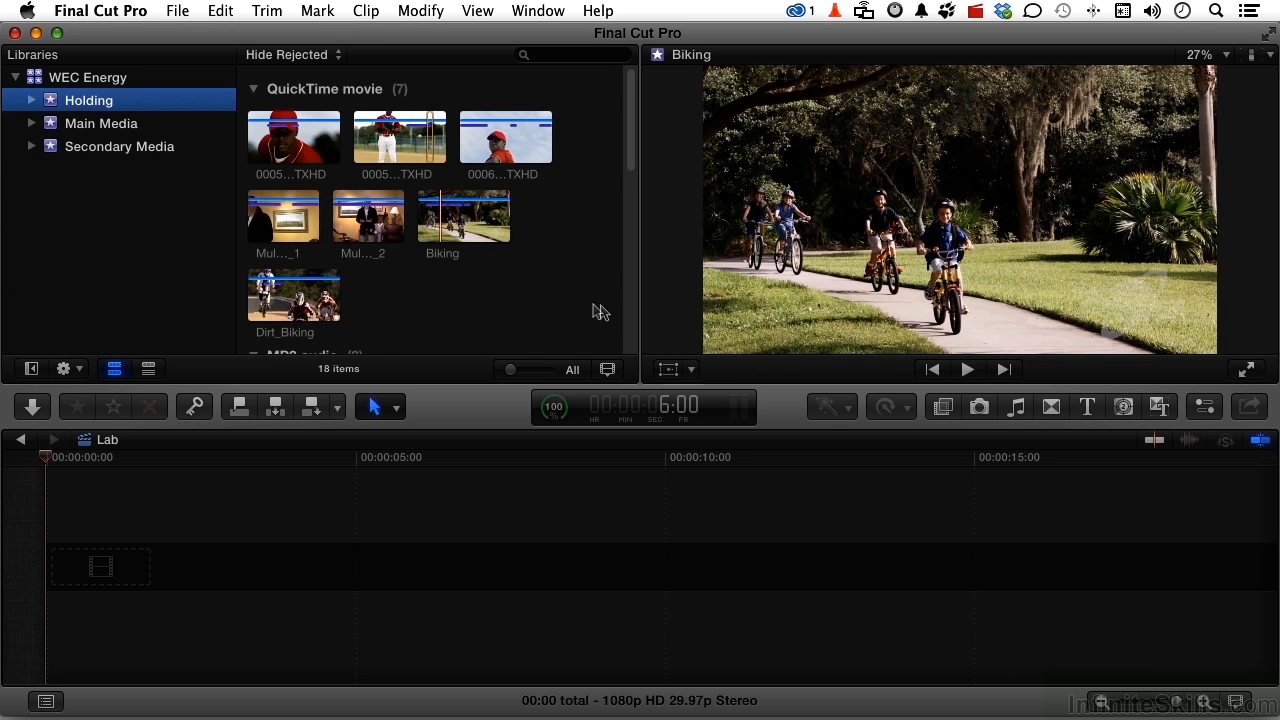
{"action": "left_click", "coordinate": [527, 281]}
{"action": "key", "text": "super+a"}
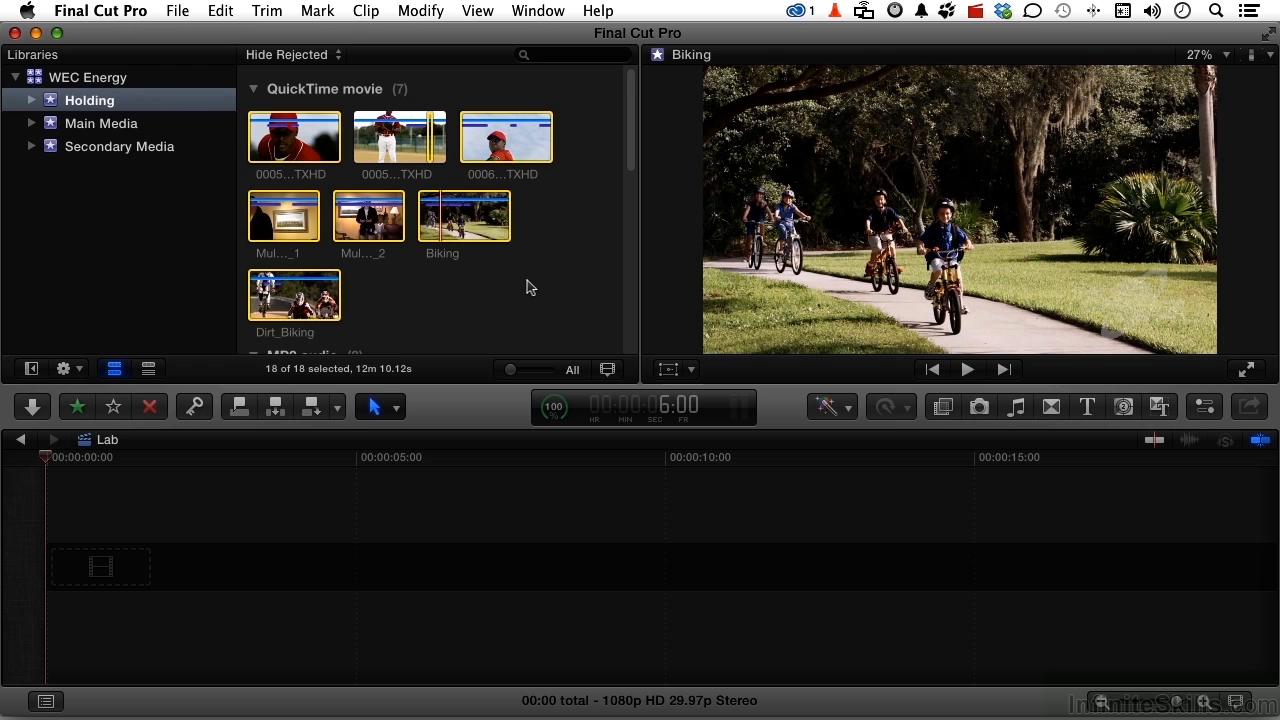
{"action": "left_click_drag", "start_coordinate": [305, 150], "coordinate": [142, 146]}
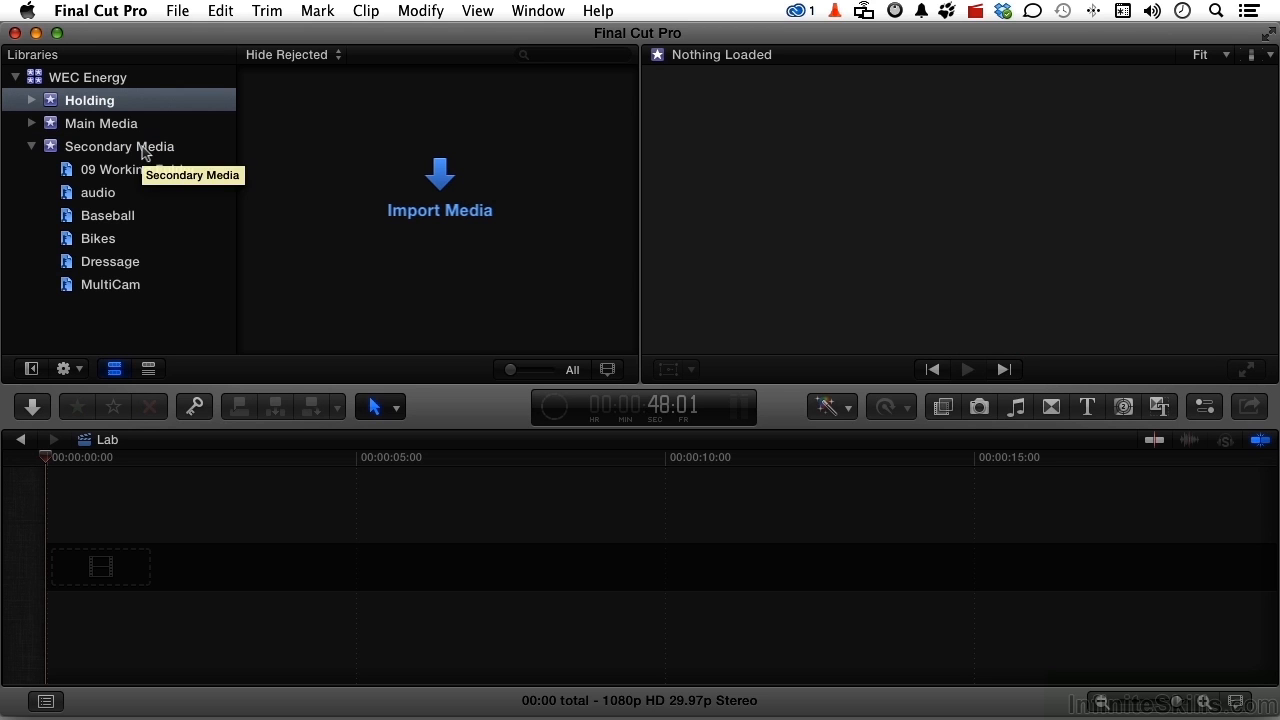
{"action": "left_click", "coordinate": [30, 147]}
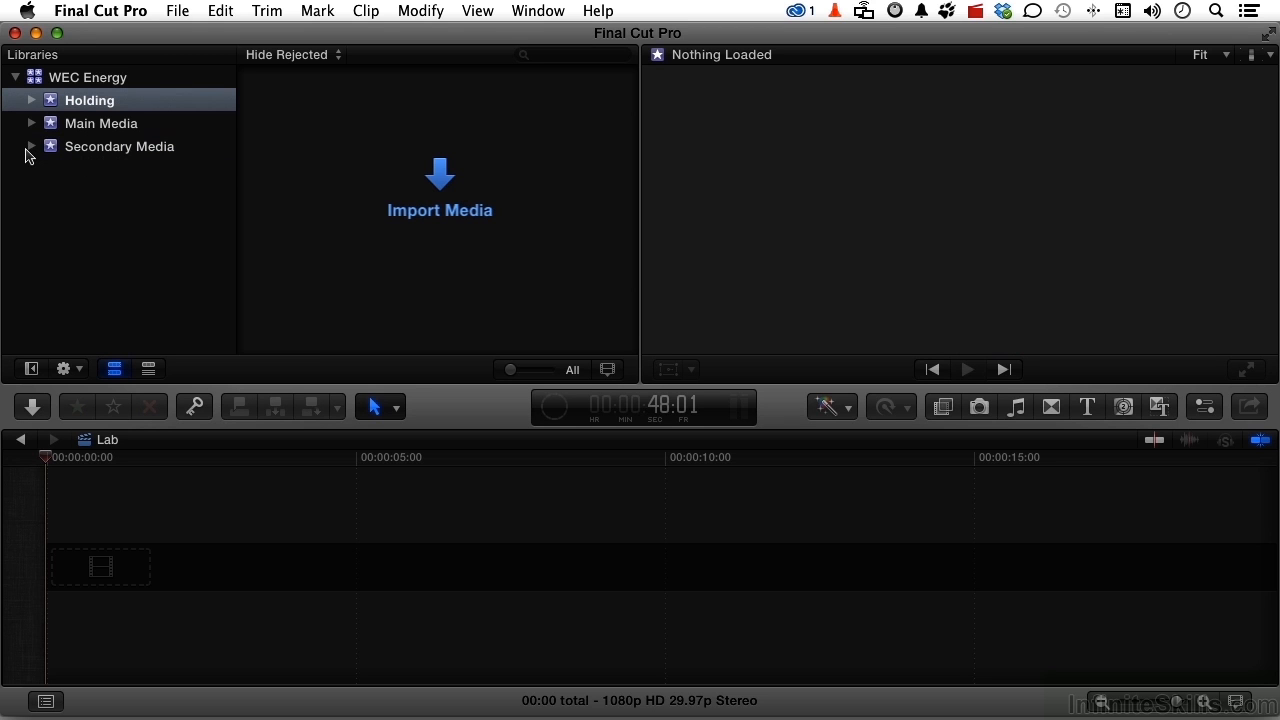